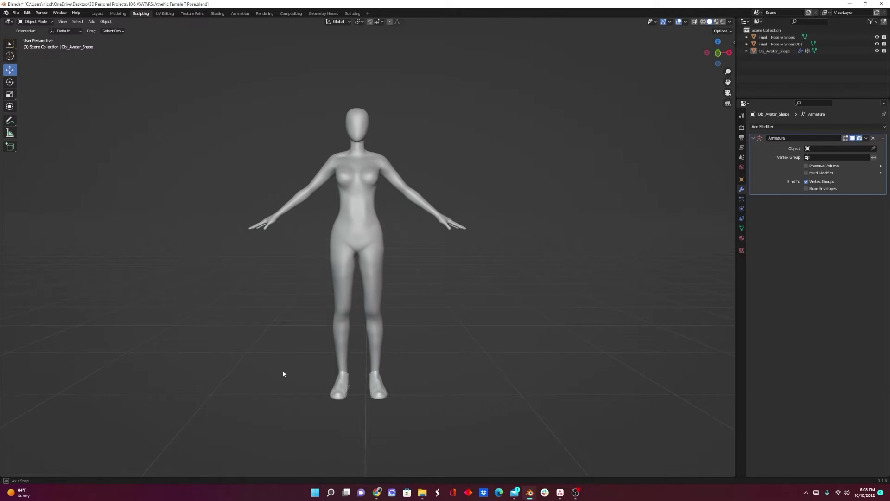
Select the avatar body together with both shoe objects.
{"action": "middle_click_drag", "start_coordinate": [283, 372], "coordinate": [275, 372]}
{"action": "mouse_move", "coordinate": [367, 250]}
{"action": "middle_mouse_down"}
{"action": "mouse_move", "coordinate": [360, 271]}
{"action": "mouse_move", "coordinate": [368, 258]}
{"action": "mouse_move", "coordinate": [358, 264]}
{"action": "middle_mouse_up"}
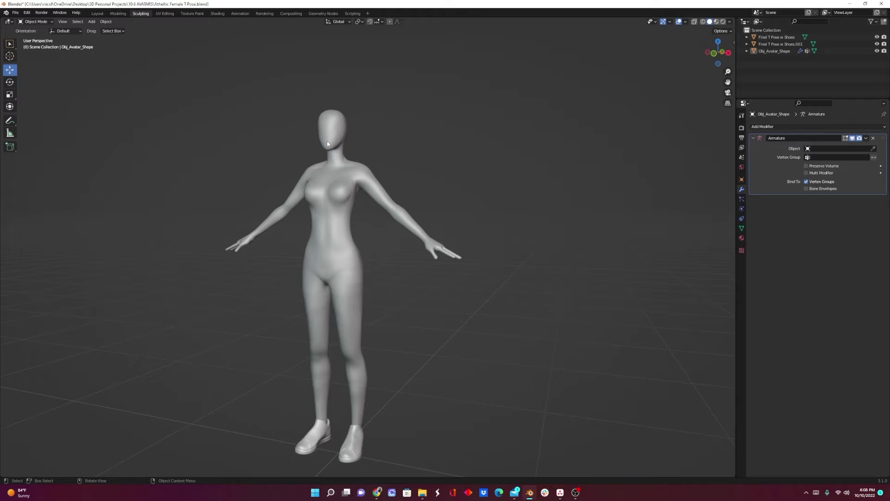
{"action": "middle_click_drag", "start_coordinate": [362, 411], "coordinate": [385, 363]}
{"action": "left_click", "coordinate": [375, 252]}
{"action": "left_click", "coordinate": [408, 315]}
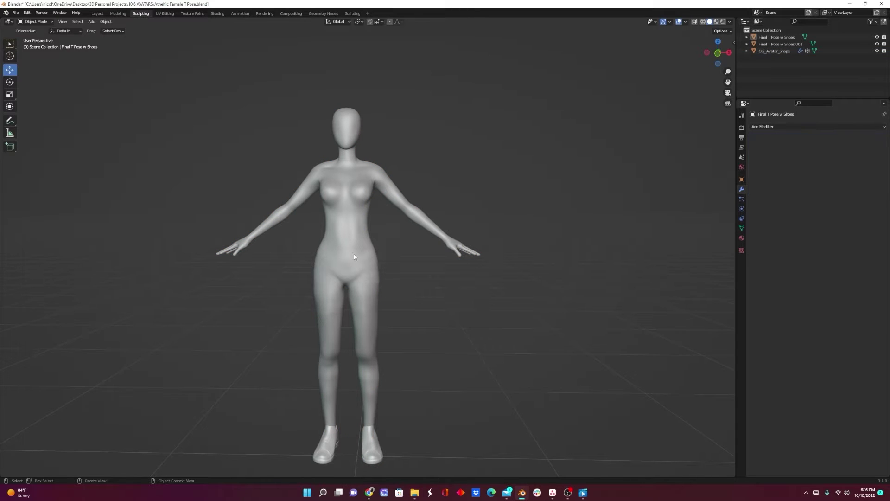
{"action": "left_click", "coordinate": [354, 254]}
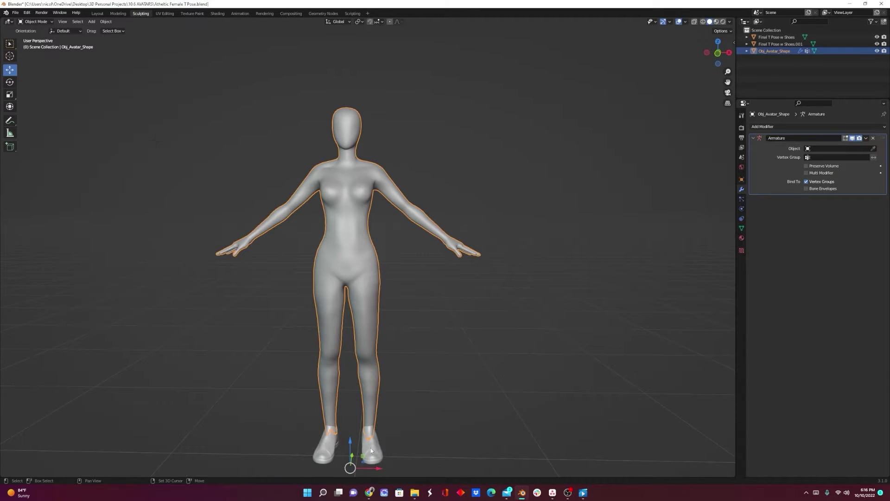
{"action": "left_click", "coordinate": [331, 448], "text": "shift"}
{"action": "left_click", "coordinate": [328, 449], "text": "shift"}
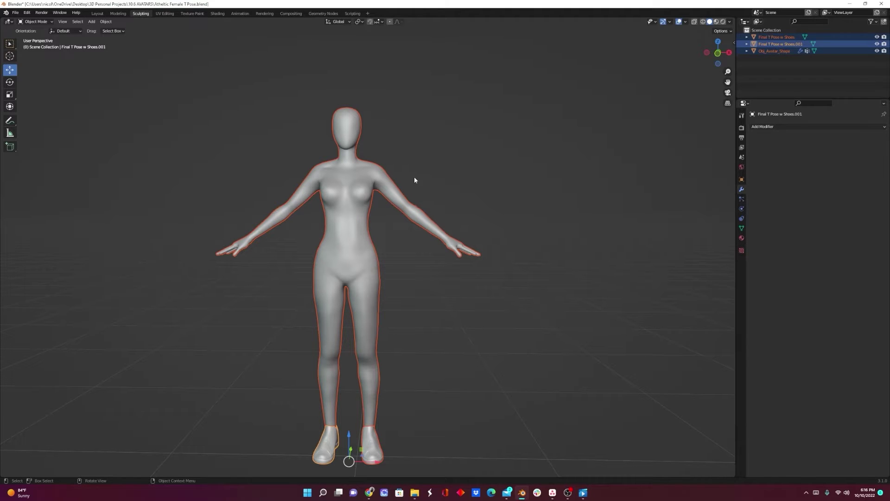
{"action": "left_click_drag", "start_coordinate": [222, 138], "coordinate": [503, 470]}
Export the selection as the Wavefront OBJ 'Athletic Female T Pose.obj'.
{"action": "left_click", "coordinate": [17, 13]}
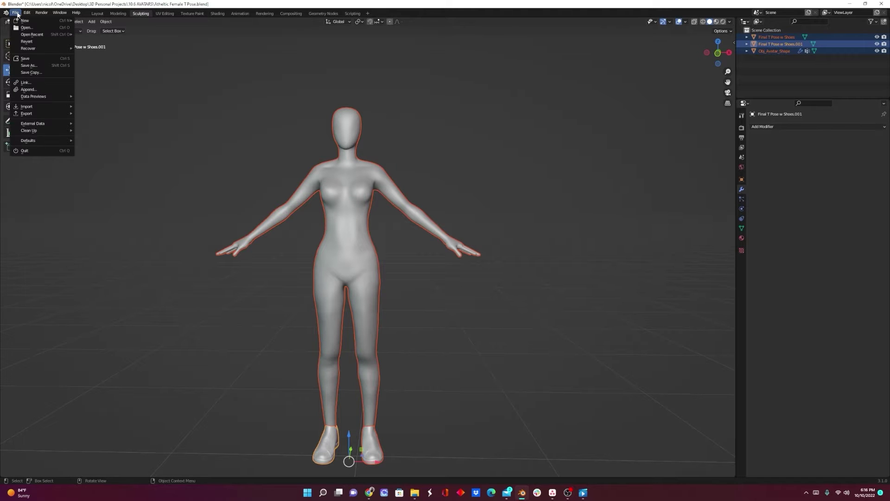
{"action": "mouse_move", "coordinate": [40, 115]}
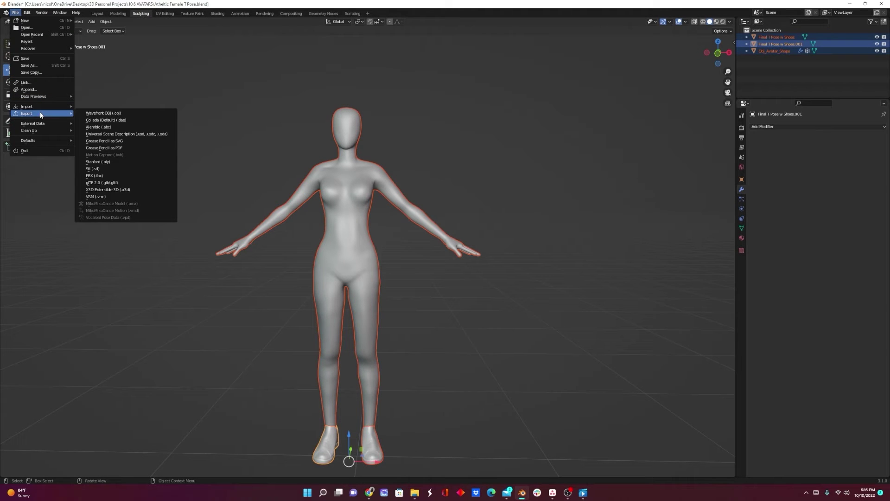
{"action": "left_click", "coordinate": [108, 113]}
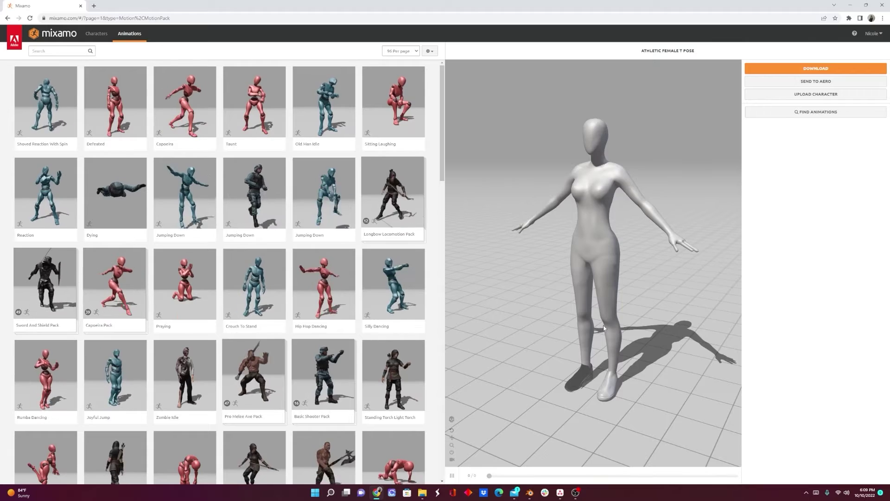
Upload the exported T-pose character into Mixamo's Auto-Rigger.
{"action": "left_click_drag", "start_coordinate": [603, 328], "coordinate": [637, 310]}
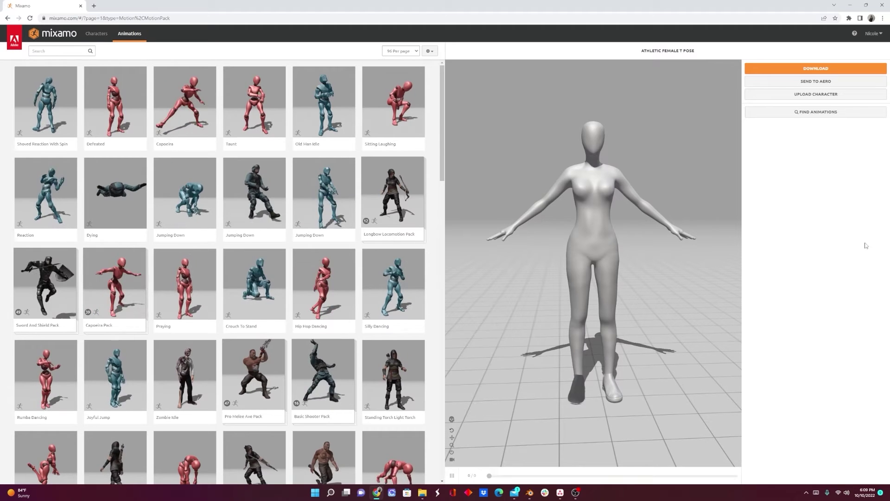
{"action": "left_click", "coordinate": [821, 100]}
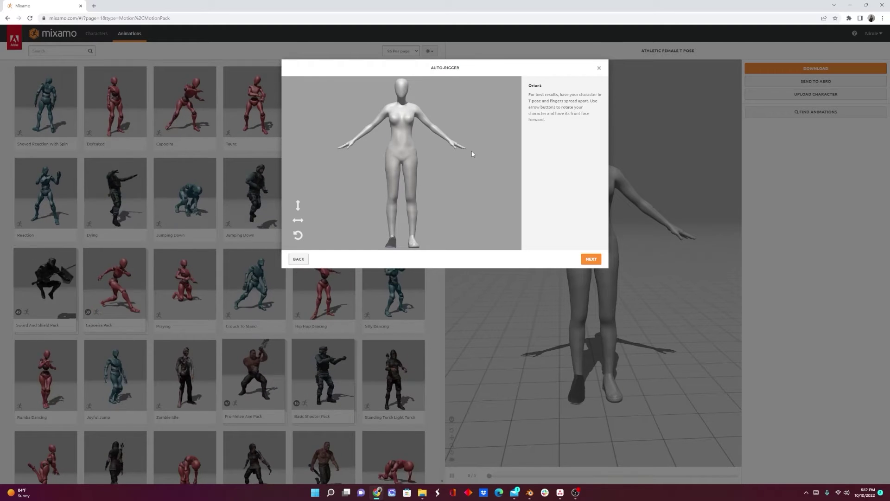
Place the chin, wrist, elbow, knee and groin markers on the model.
{"action": "left_click", "coordinate": [583, 259]}
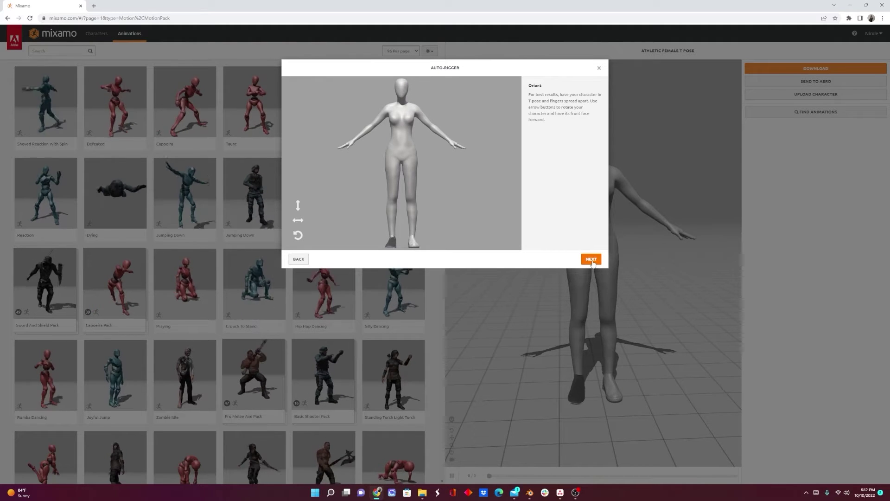
{"action": "mouse_move", "coordinate": [319, 163]}
{"action": "left_mouse_down"}
{"action": "mouse_move", "coordinate": [353, 151]}
{"action": "mouse_move", "coordinate": [402, 95]}
{"action": "left_mouse_up"}
{"action": "left_click_drag", "start_coordinate": [319, 180], "coordinate": [353, 140]}
{"action": "mouse_move", "coordinate": [320, 198]}
{"action": "left_mouse_down"}
{"action": "mouse_move", "coordinate": [401, 185]}
{"action": "mouse_move", "coordinate": [394, 200]}
{"action": "mouse_move", "coordinate": [372, 125]}
{"action": "left_mouse_up"}
{"action": "left_click_drag", "start_coordinate": [323, 217], "coordinate": [391, 199]}
{"action": "mouse_move", "coordinate": [319, 232]}
{"action": "left_mouse_down"}
{"action": "mouse_move", "coordinate": [397, 178]}
{"action": "mouse_move", "coordinate": [402, 161]}
{"action": "left_mouse_up"}
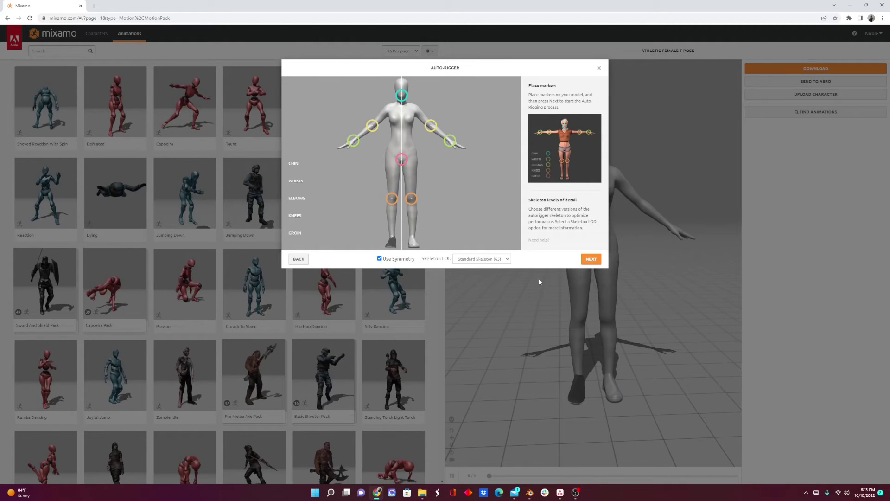
Run the auto-rigger, accept the result and switch to the new character.
{"action": "left_click", "coordinate": [591, 260]}
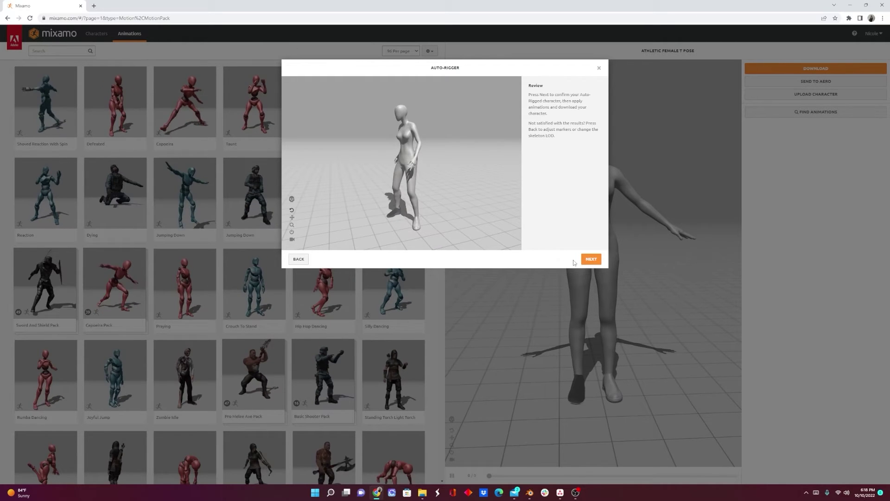
{"action": "left_click", "coordinate": [590, 260]}
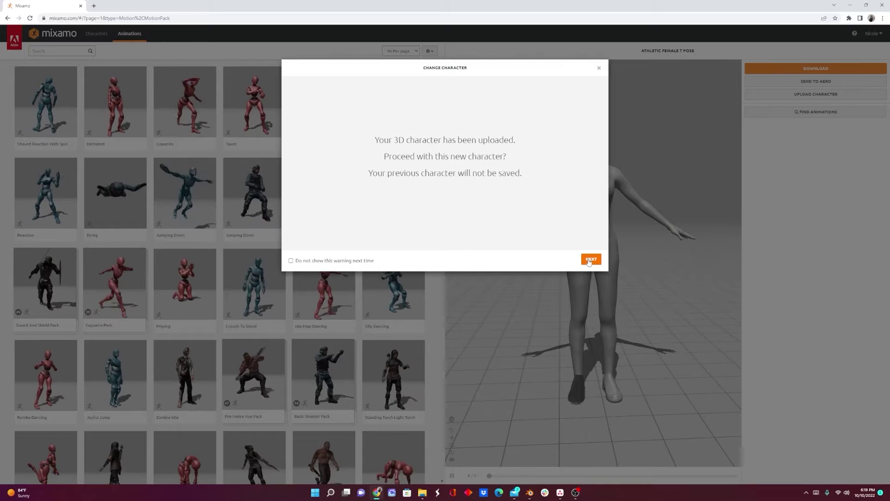
{"action": "left_click", "coordinate": [590, 260]}
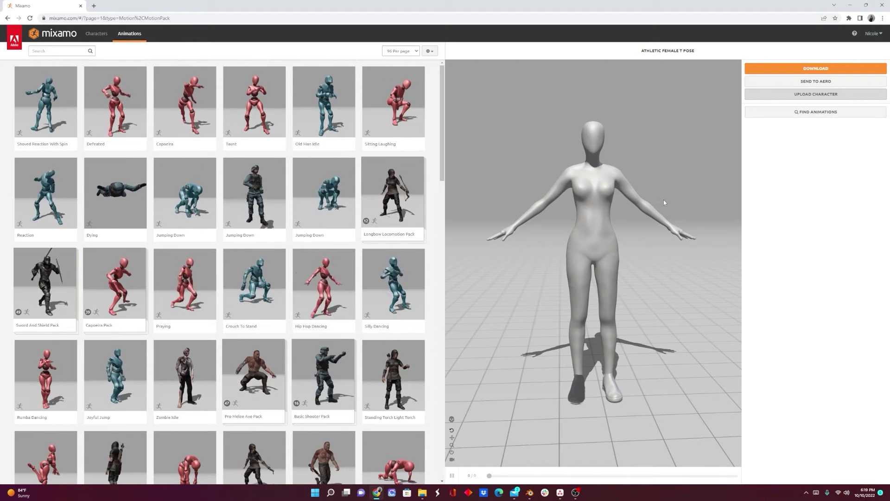
Preview Capoeira and Jumping Down, then search 'walk' and preview two Walking clips.
{"action": "left_click", "coordinate": [184, 106]}
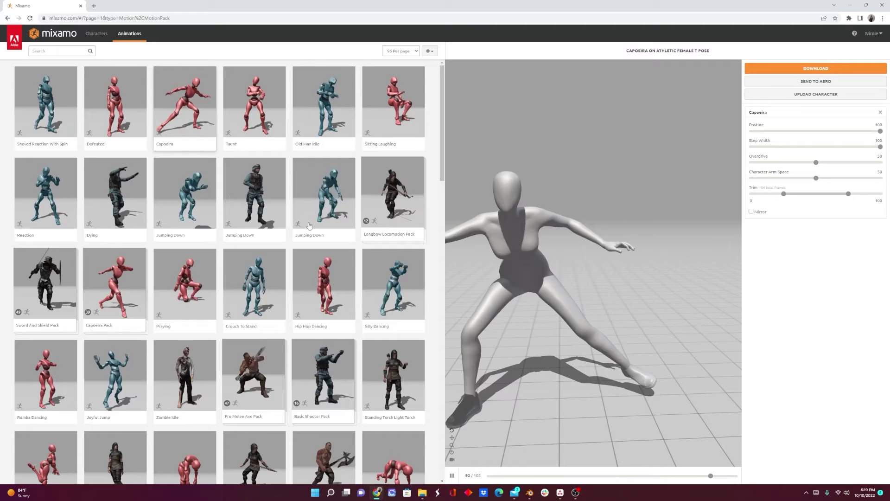
{"action": "left_click", "coordinate": [254, 194]}
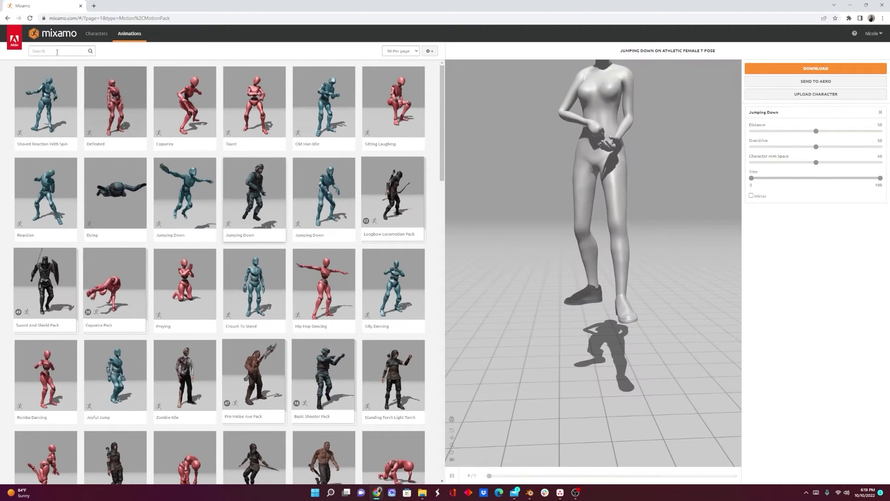
{"action": "left_click", "coordinate": [86, 51]}
{"action": "type", "text": "wa"}
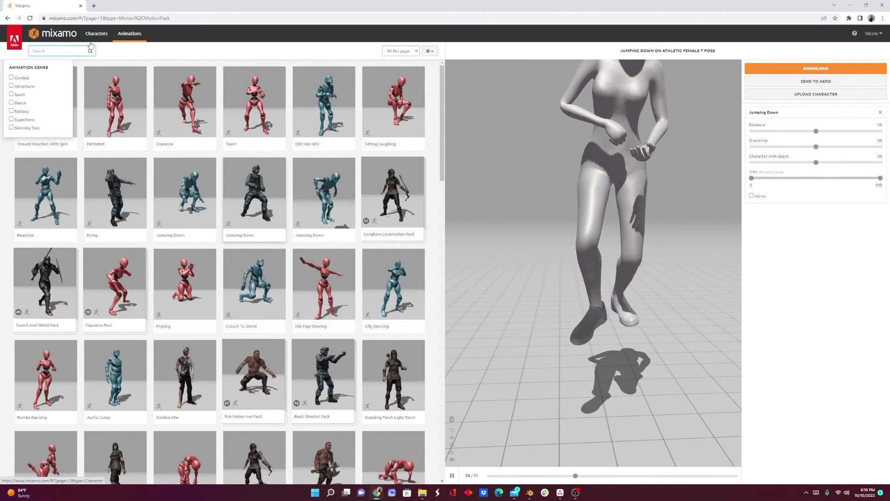
{"action": "type", "text": "lk"}
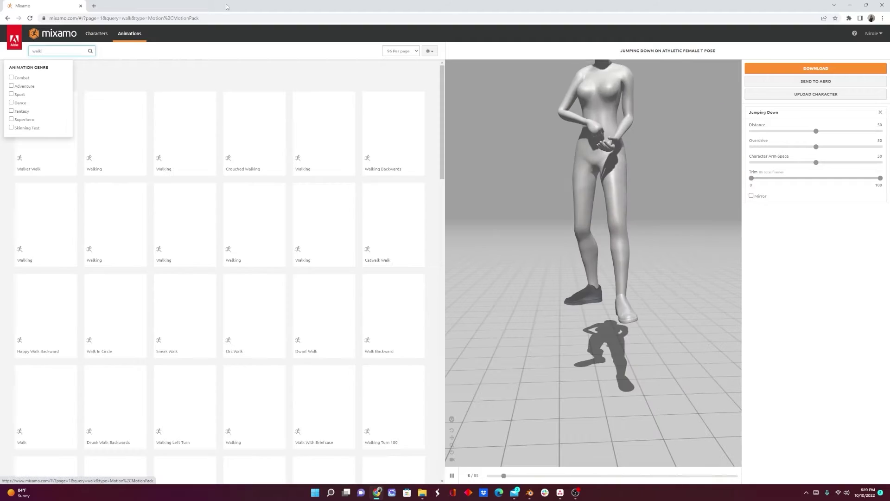
{"action": "left_click", "coordinate": [119, 145]}
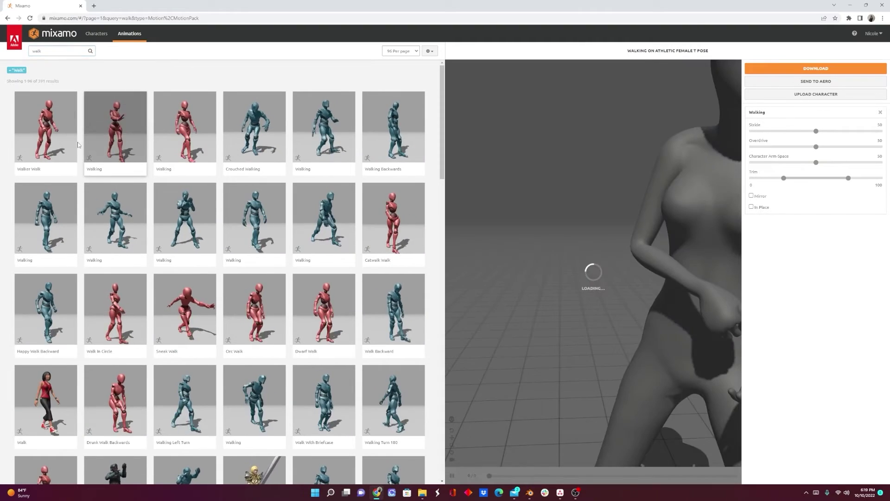
{"action": "left_click", "coordinate": [185, 130]}
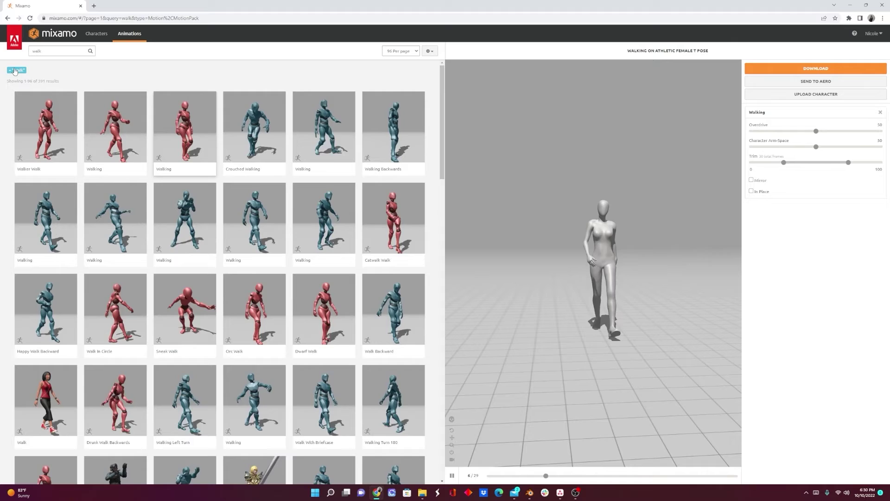
Refine the search to 'walk sequence' to list the Catwalk Sequence clips.
{"action": "left_click", "coordinate": [60, 51]}
{"action": "left_click", "coordinate": [619, 212]}
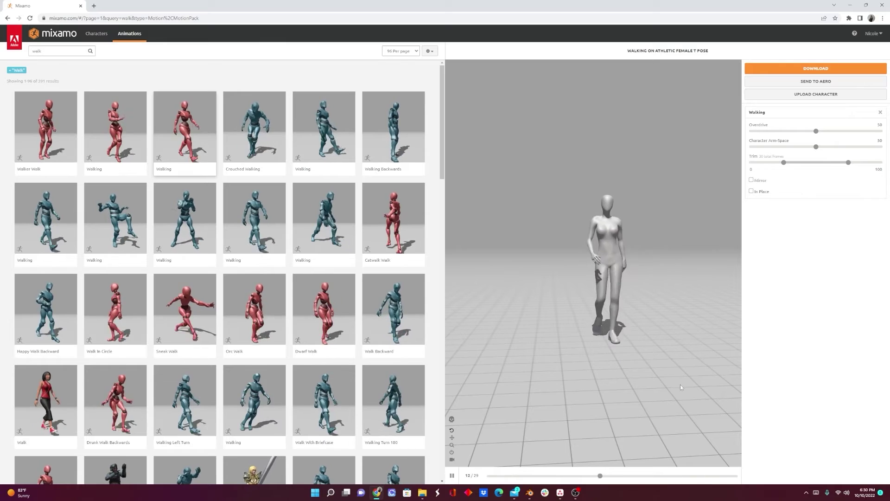
{"action": "left_click", "coordinate": [76, 51]}
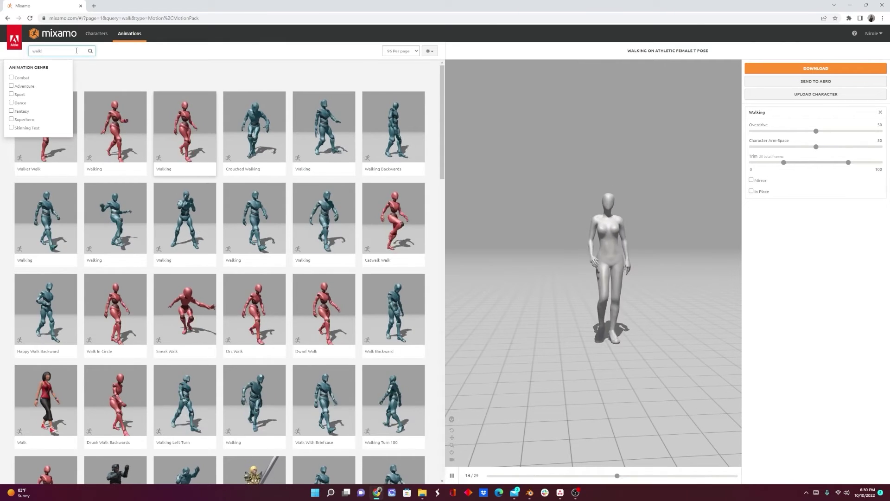
{"action": "type", "text": "sequence"}
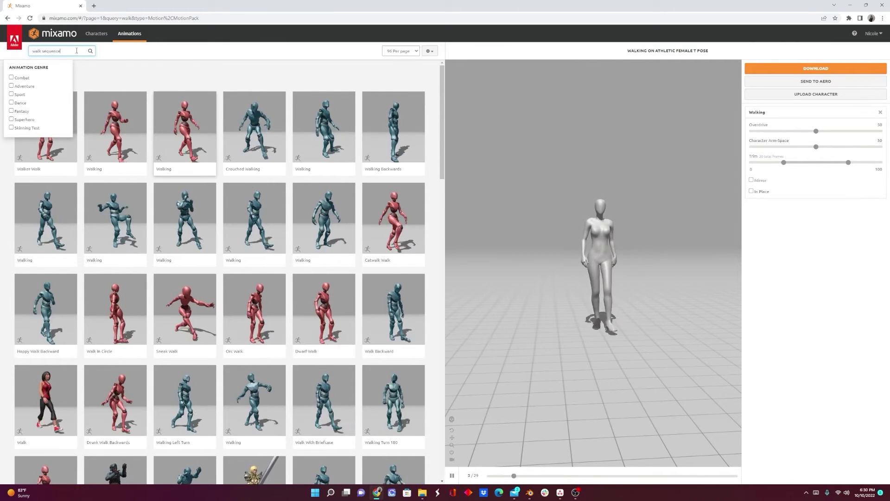
{"action": "key", "text": "Return"}
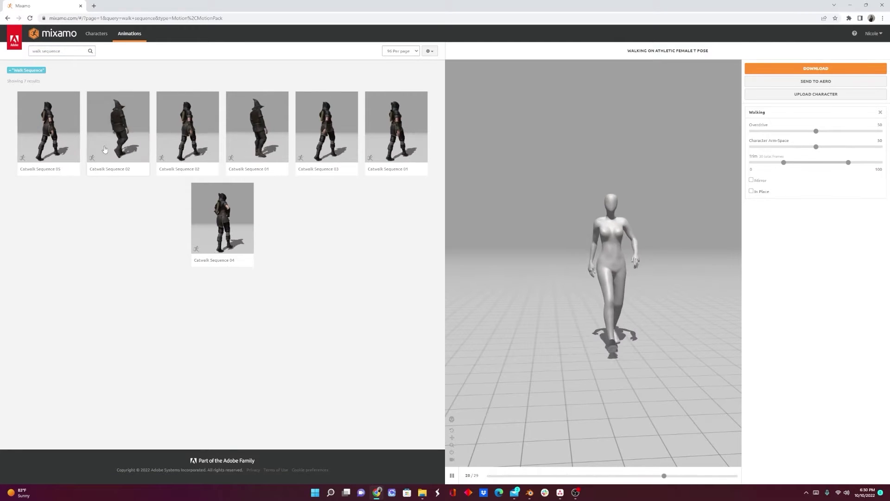
Compare Catwalk Sequence 01 and 03, settling on Catwalk Sequence 01.
{"action": "left_click", "coordinate": [259, 137]}
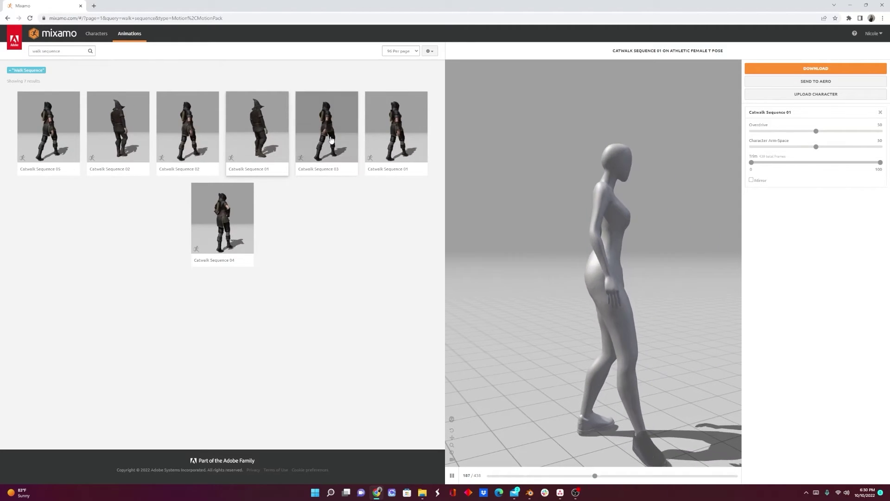
{"action": "left_click", "coordinate": [331, 140]}
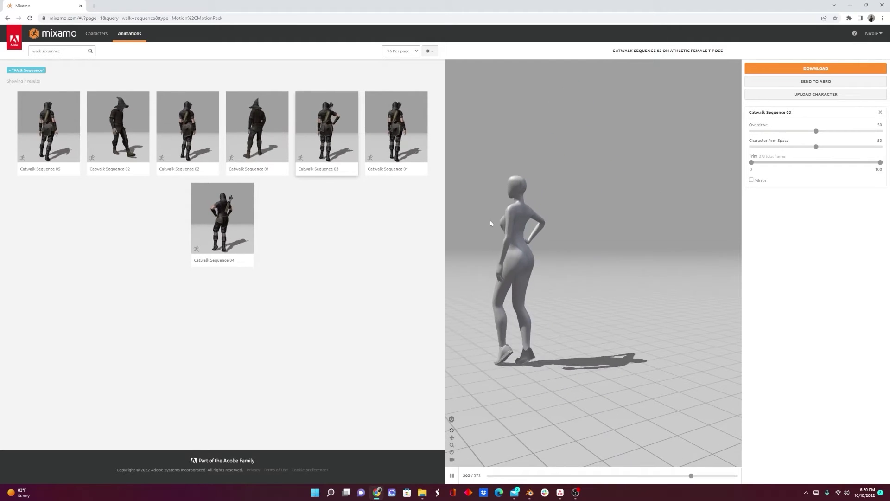
{"action": "left_click", "coordinate": [260, 130]}
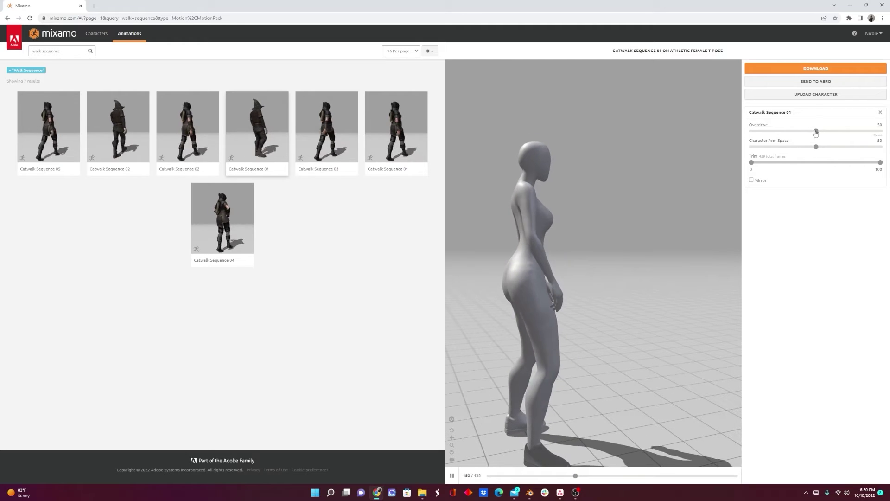
Set Overdrive to 37 and Character Arm-Space to 59, keeping the full 0–100 trim.
{"action": "left_click_drag", "start_coordinate": [816, 131], "coordinate": [797, 132]}
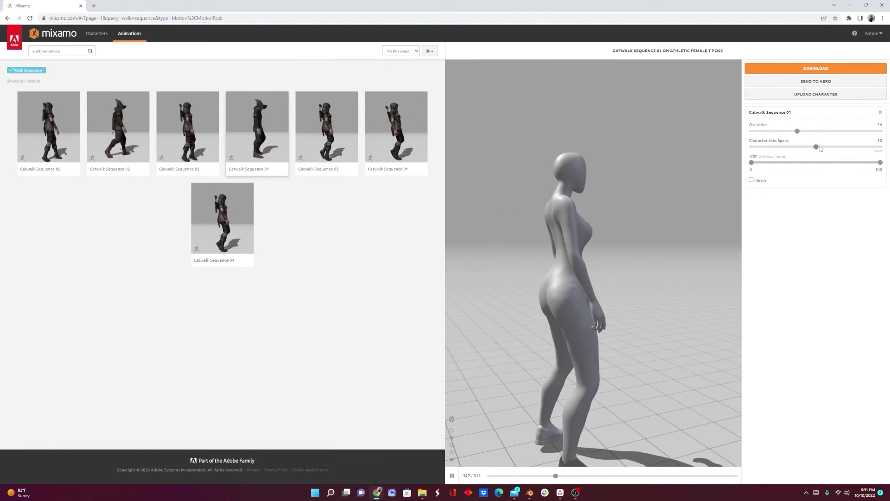
{"action": "left_click_drag", "start_coordinate": [817, 147], "coordinate": [830, 149]}
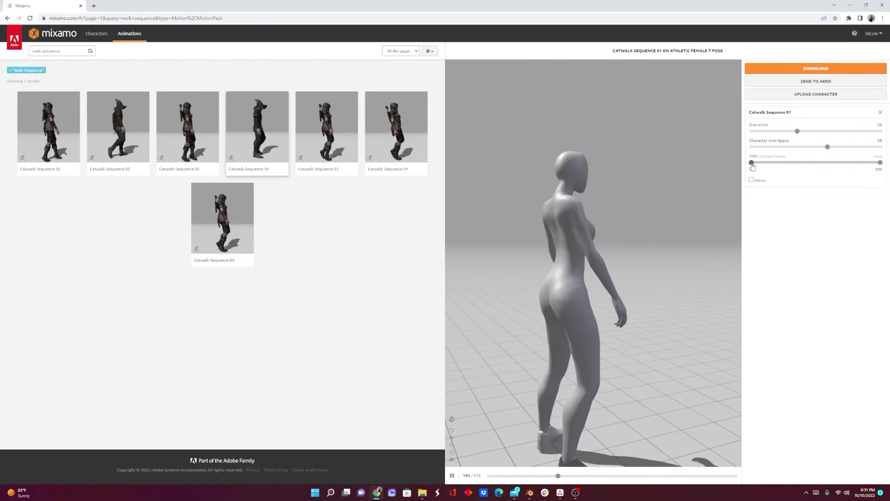
{"action": "left_click_drag", "start_coordinate": [880, 162], "coordinate": [881, 163]}
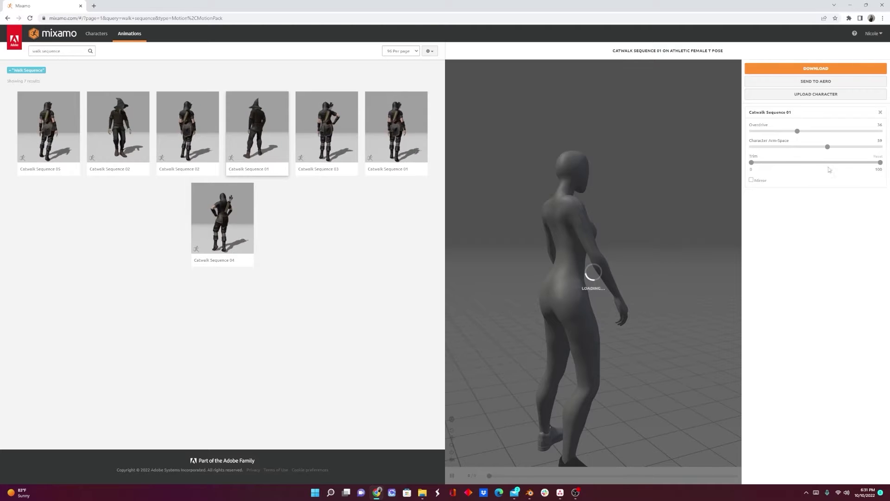
{"action": "left_click", "coordinate": [752, 163]}
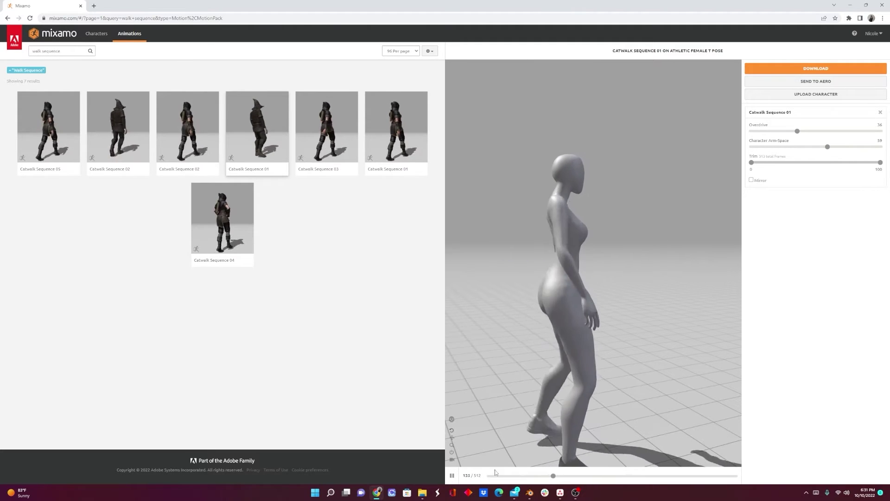
Download Catwalk Sequence 01 as FBX Binary with skin at 30 fps.
{"action": "left_click", "coordinate": [795, 71]}
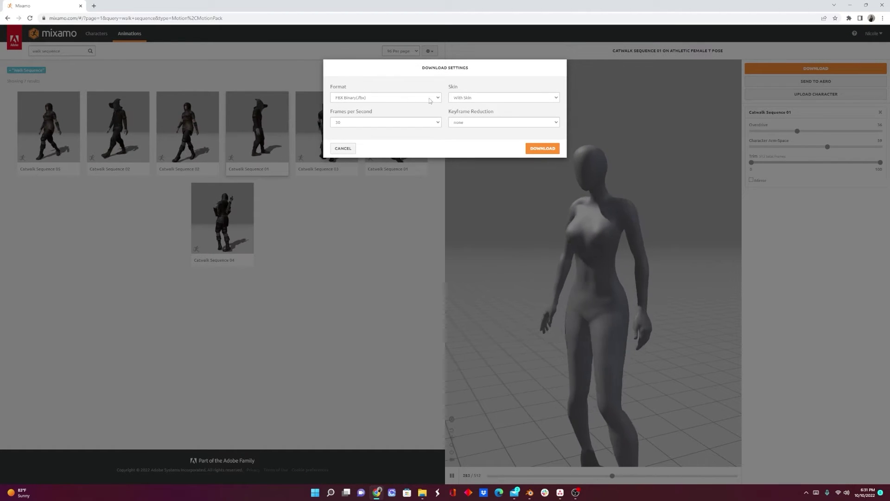
{"action": "left_click", "coordinate": [464, 98]}
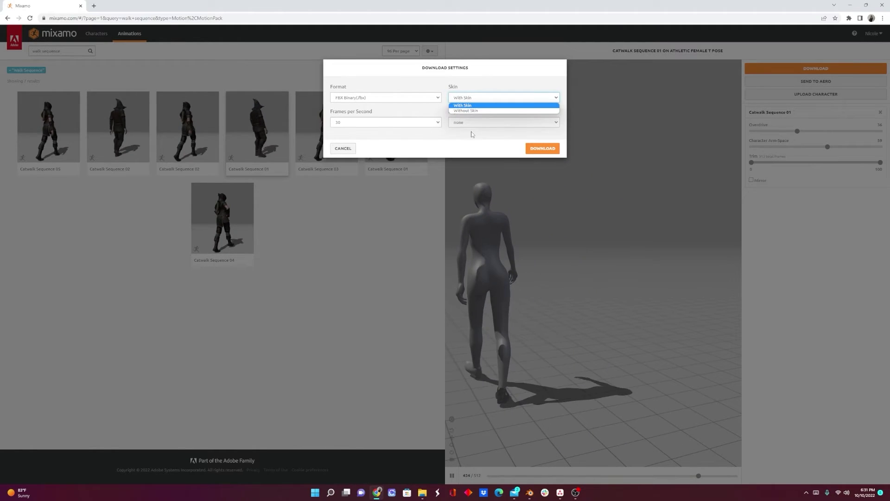
{"action": "left_click", "coordinate": [466, 106]}
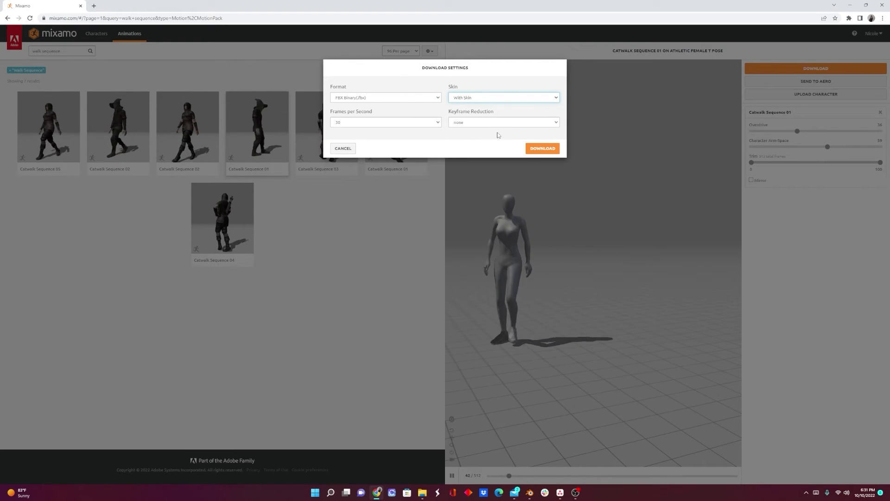
{"action": "left_click", "coordinate": [543, 149]}
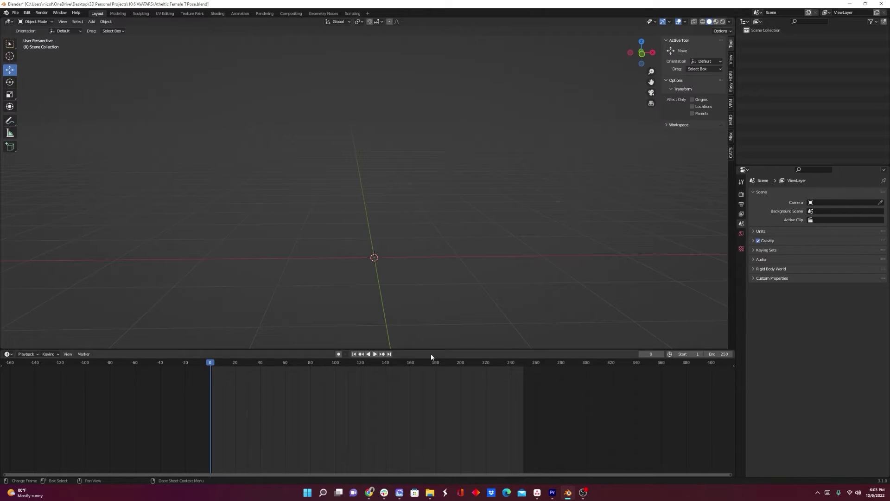
Import 'Athletic Female Walk Sequence.fbx' into the Blender scene.
{"action": "left_click", "coordinate": [15, 13]}
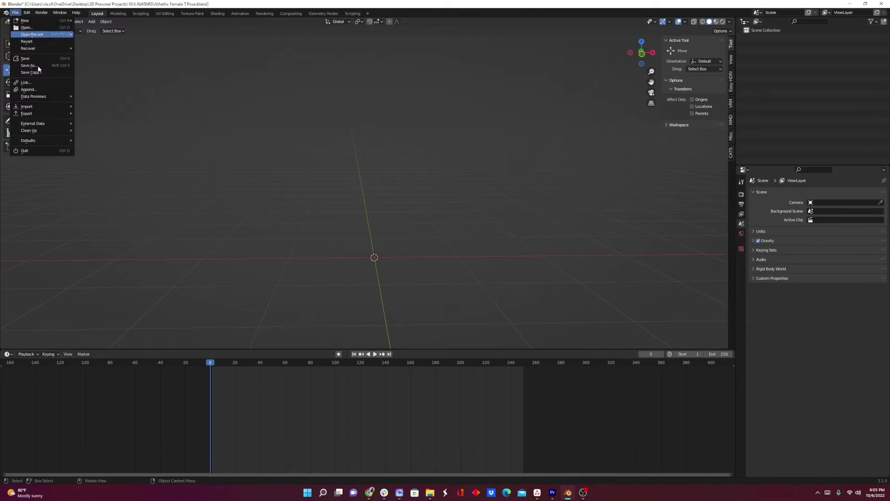
{"action": "mouse_move", "coordinate": [41, 107]}
{"action": "left_click", "coordinate": [101, 161]}
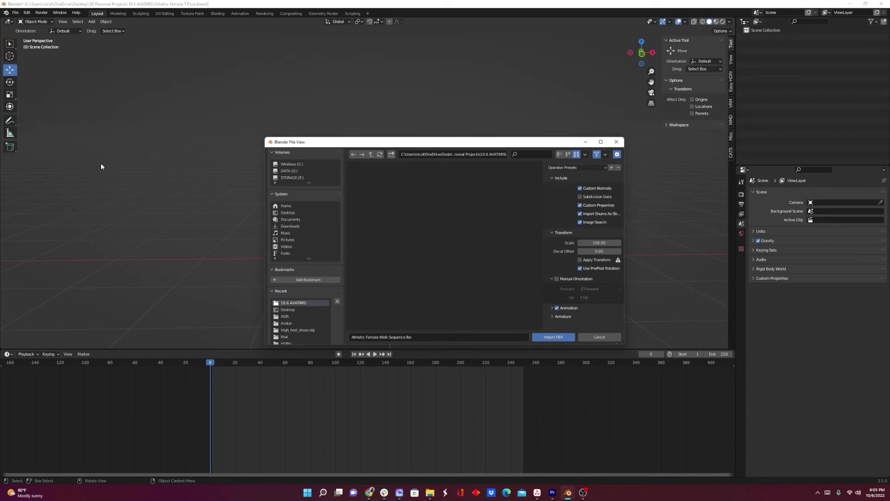
{"action": "left_click", "coordinate": [485, 191]}
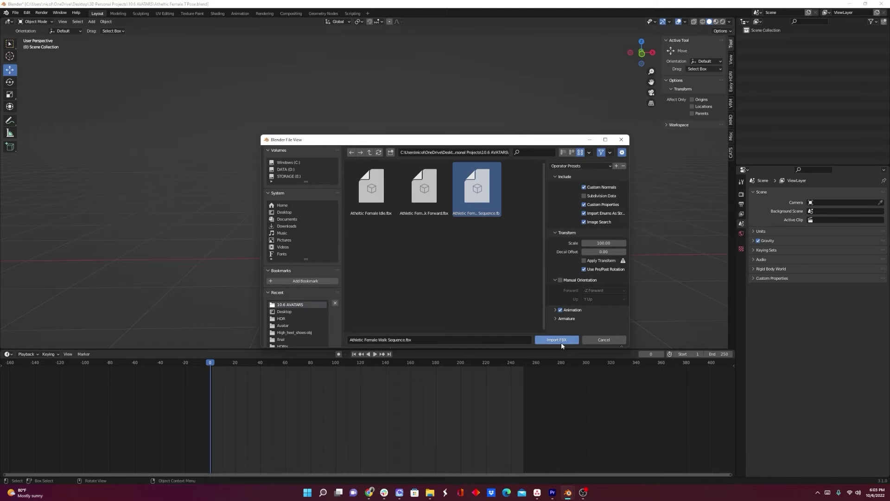
{"action": "left_click", "coordinate": [557, 340]}
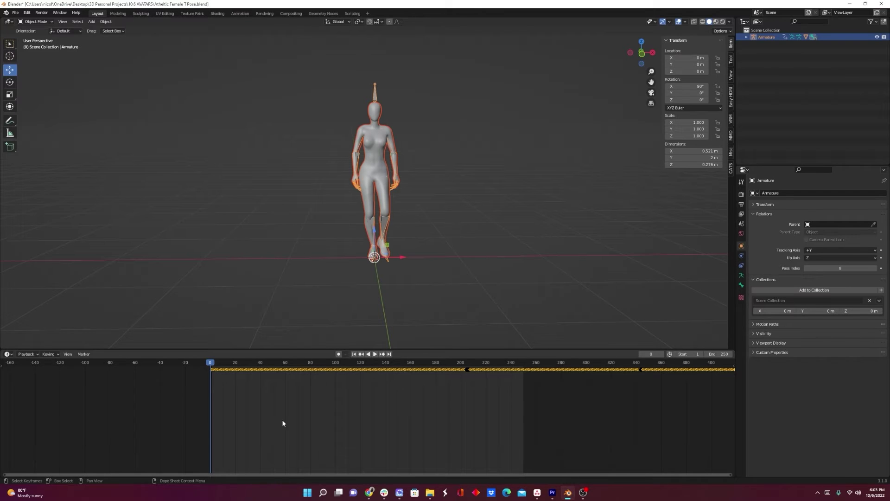
Play the walk, rewind to frame 0, select the armature and open the editor-type list.
{"action": "key", "text": "space"}
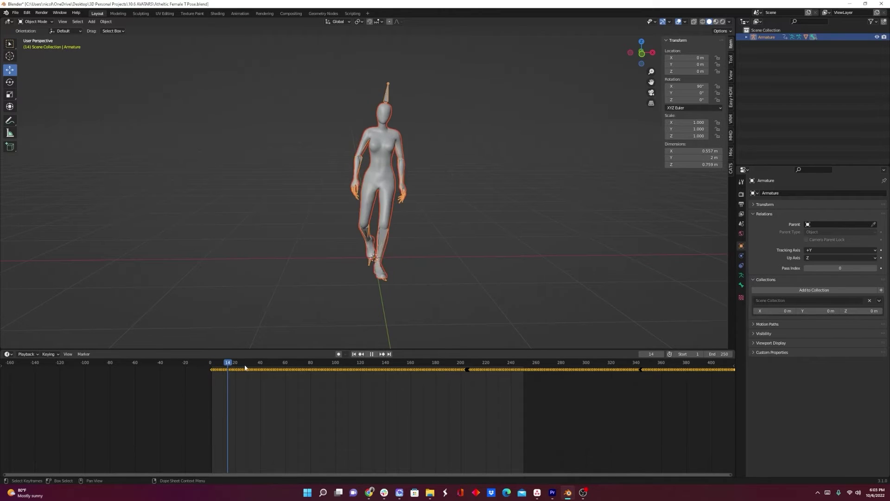
{"action": "left_click_drag", "start_coordinate": [339, 375], "coordinate": [196, 373]}
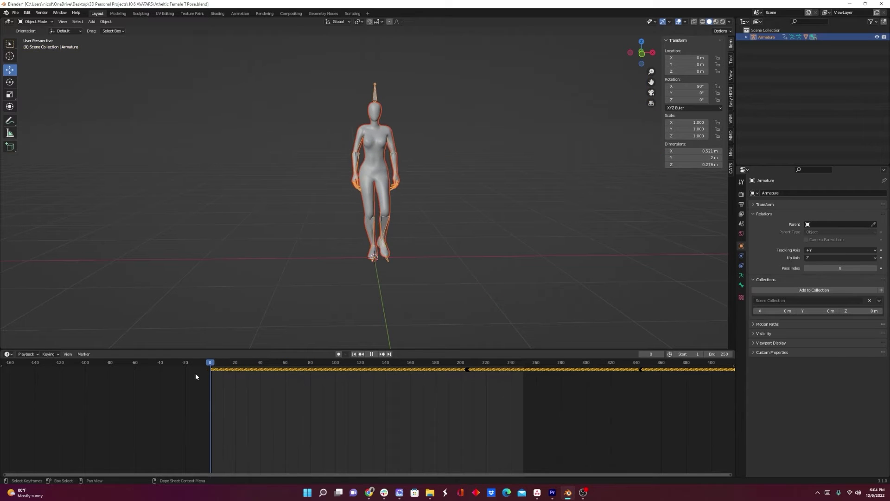
{"action": "key", "text": "space"}
{"action": "left_click", "coordinate": [430, 136]}
{"action": "key", "text": "space"}
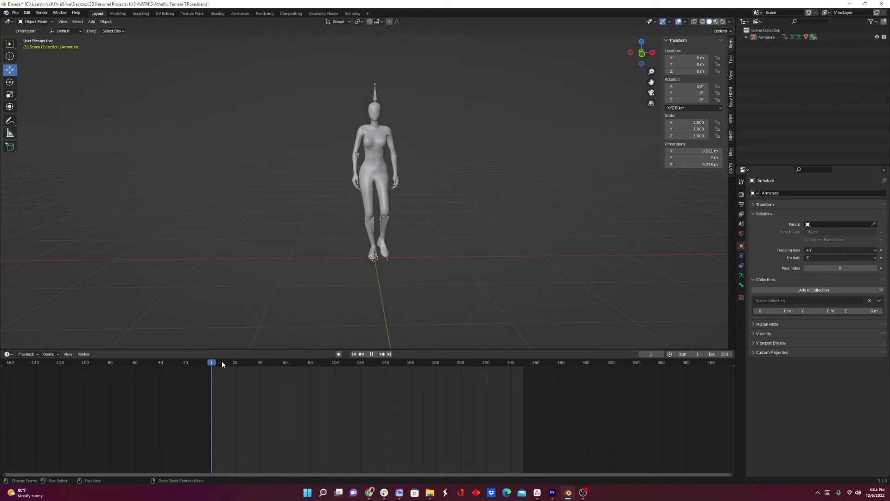
{"action": "key", "text": "Escape"}
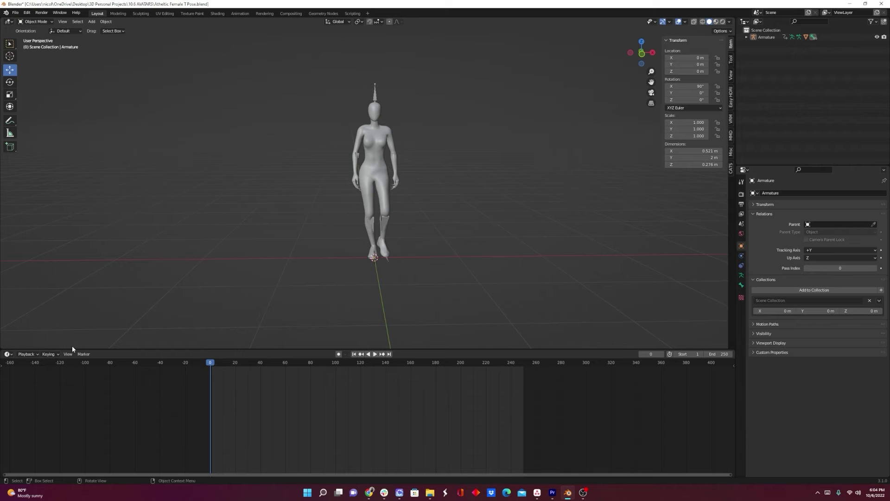
{"action": "left_click_drag", "start_coordinate": [299, 65], "coordinate": [505, 310]}
{"action": "left_click", "coordinate": [8, 355]}
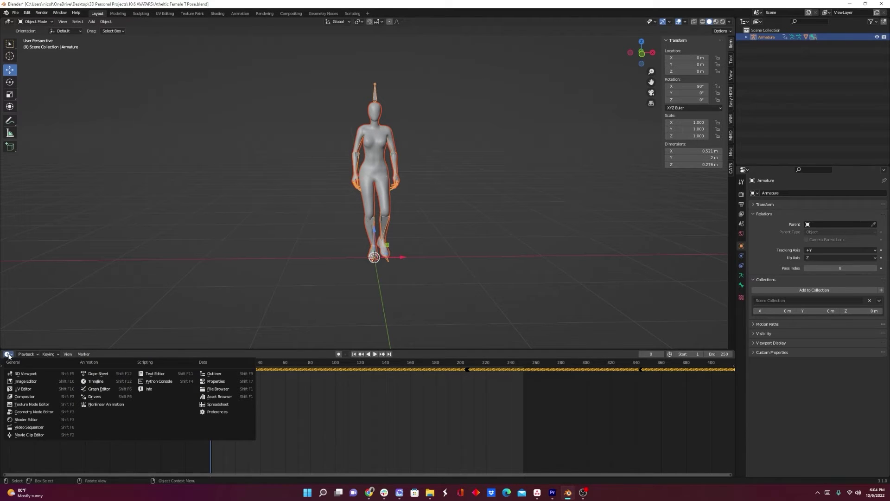
Switch the bottom panel to the Graph Editor and scrub the walk to frame 154.
{"action": "left_click", "coordinate": [98, 390]}
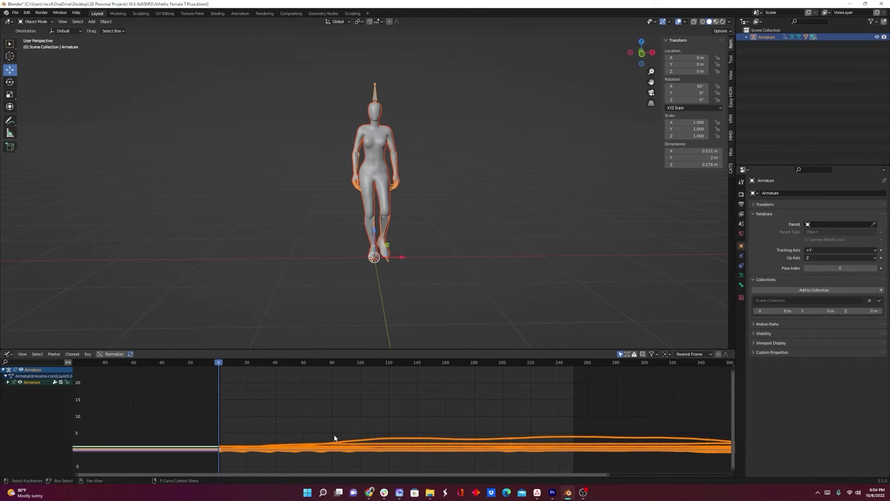
{"action": "scroll", "coordinate": [334, 437], "scroll_direction": "down", "scroll_amount": 3}
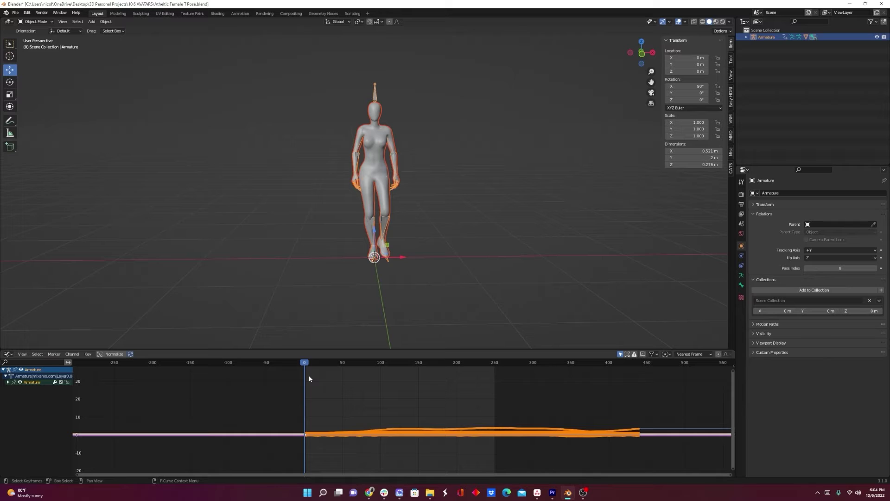
{"action": "left_click_drag", "start_coordinate": [305, 362], "coordinate": [303, 416]}
{"action": "scroll", "coordinate": [489, 458], "scroll_direction": "up", "scroll_amount": 1}
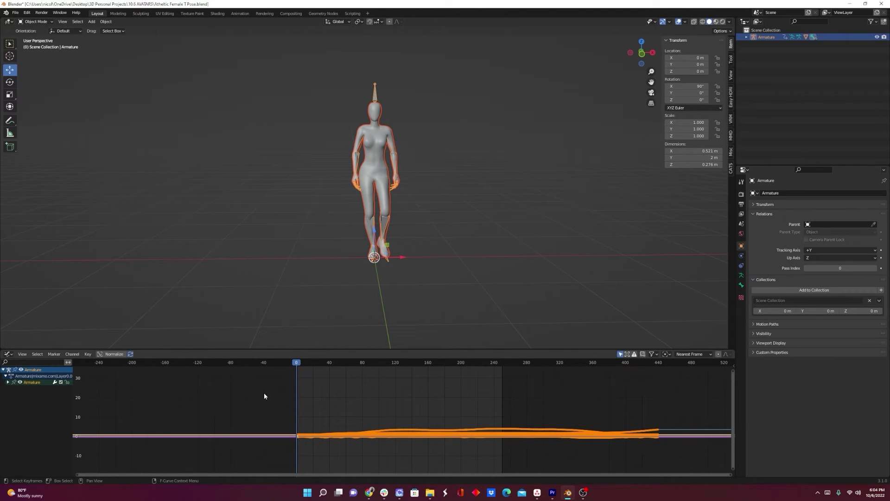
Shift all the walk's keyframes about 21 frames later in time.
{"action": "left_click_drag", "start_coordinate": [265, 396], "coordinate": [694, 479]}
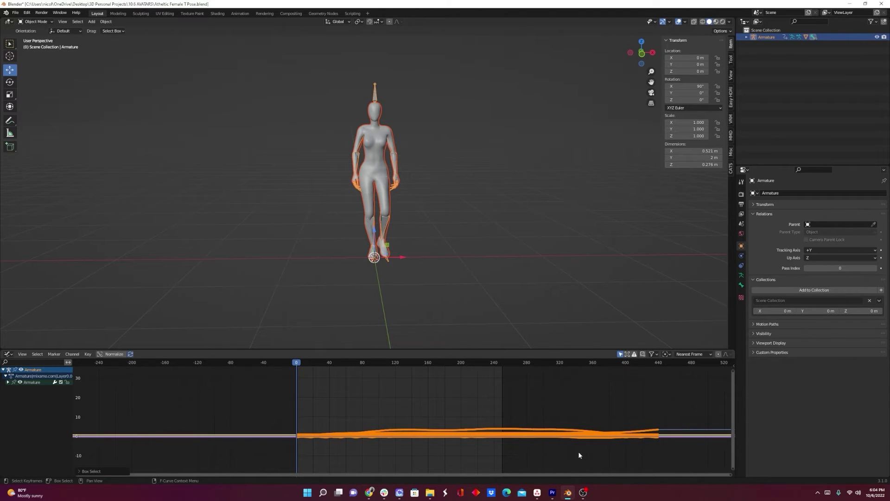
{"action": "key", "text": "g"}
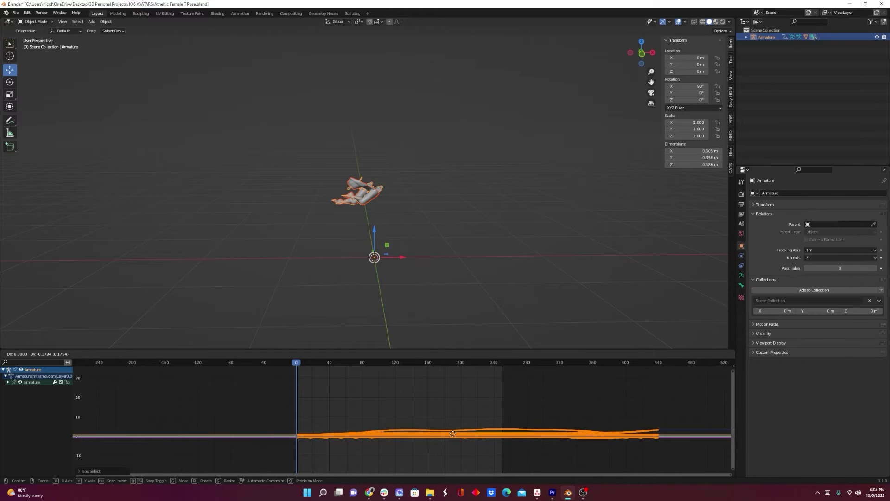
{"action": "key", "text": "x"}
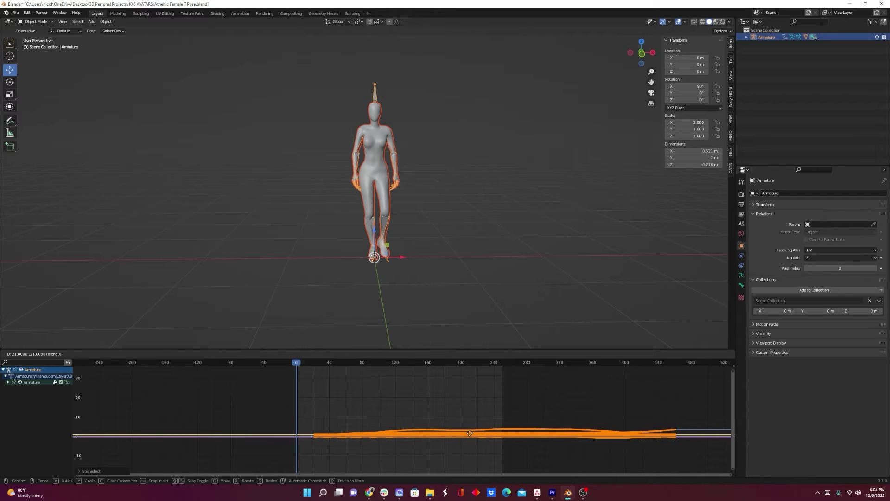
{"action": "left_click", "coordinate": [437, 418]}
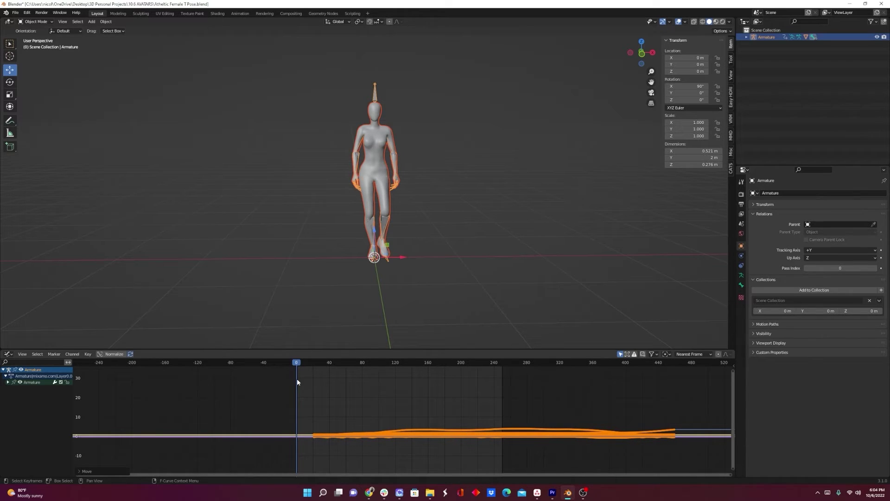
Scrub the opening frames around 20–23 to check the shifted start.
{"action": "left_click_drag", "start_coordinate": [297, 363], "coordinate": [313, 364]}
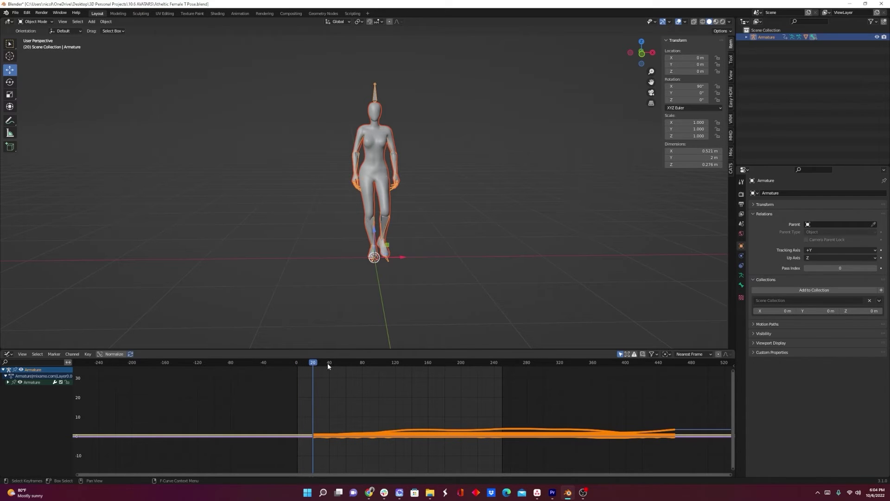
{"action": "left_click", "coordinate": [315, 362]}
{"action": "left_click_drag", "start_coordinate": [301, 363], "coordinate": [313, 364]}
{"action": "left_click_drag", "start_coordinate": [309, 364], "coordinate": [297, 367]}
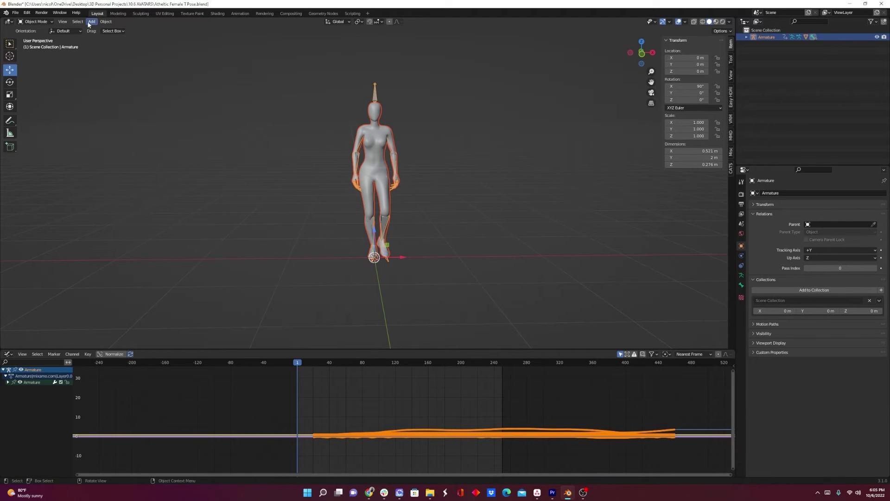
In Pose Mode, clear all bone transforms to the T-pose and key Available at frame 1.
{"action": "left_click", "coordinate": [46, 21]}
{"action": "left_click", "coordinate": [37, 45]}
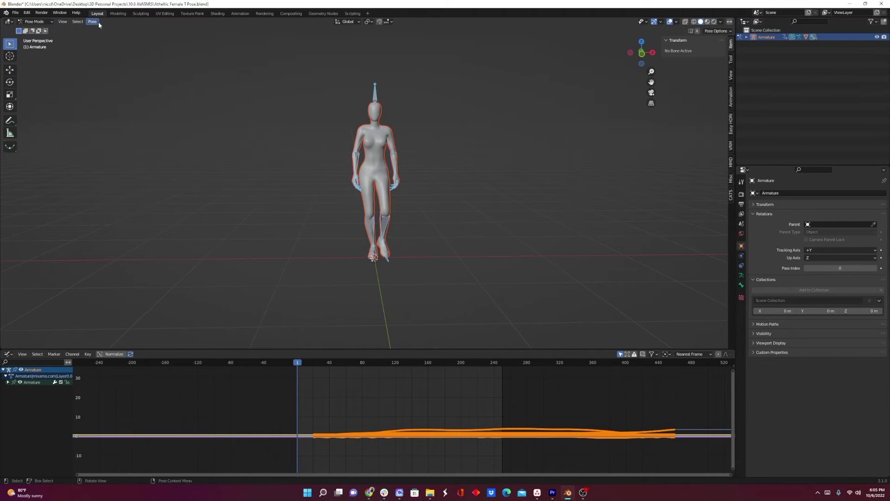
{"action": "left_click", "coordinate": [94, 23]}
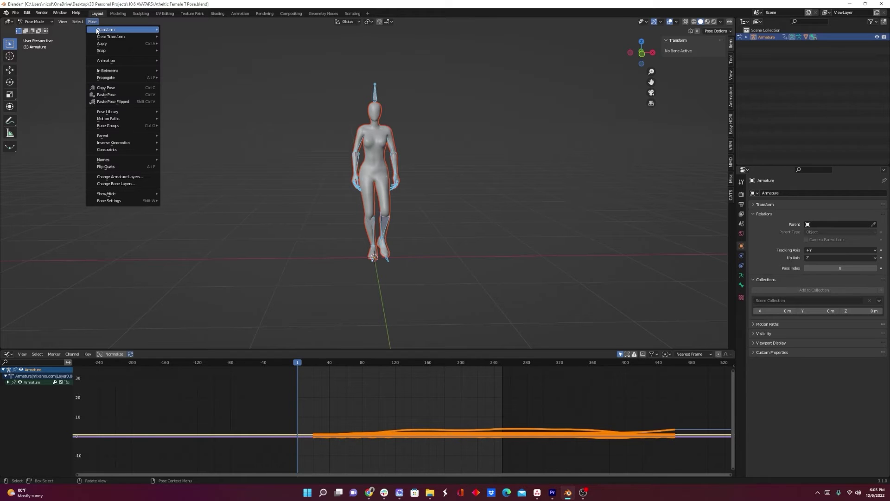
{"action": "mouse_move", "coordinate": [102, 30]}
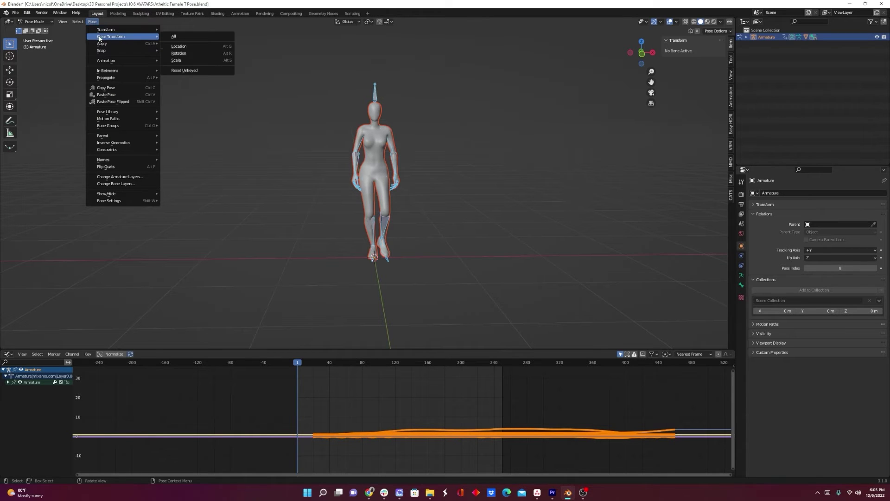
{"action": "left_click", "coordinate": [175, 37]}
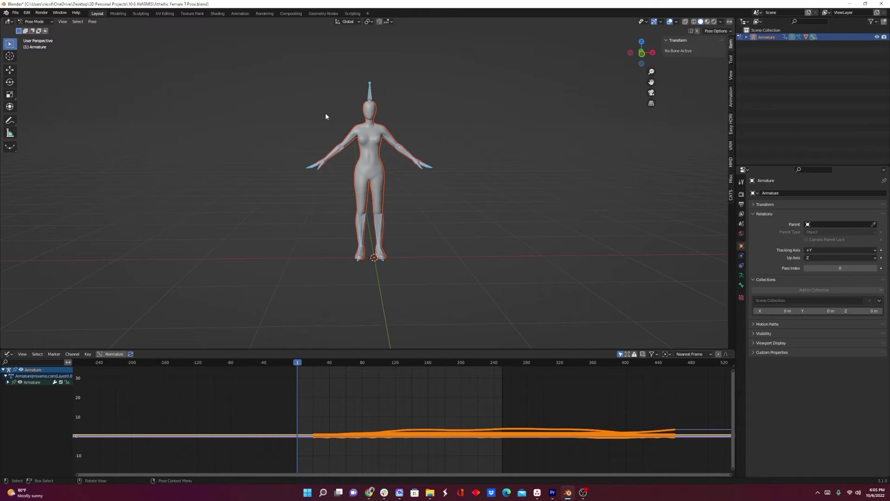
{"action": "left_click", "coordinate": [94, 22]}
{"action": "mouse_move", "coordinate": [103, 37]}
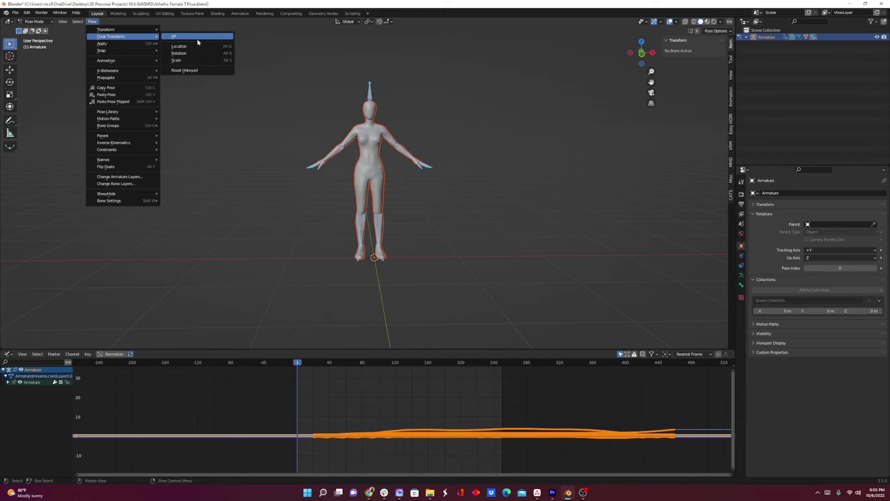
{"action": "left_click", "coordinate": [194, 38]}
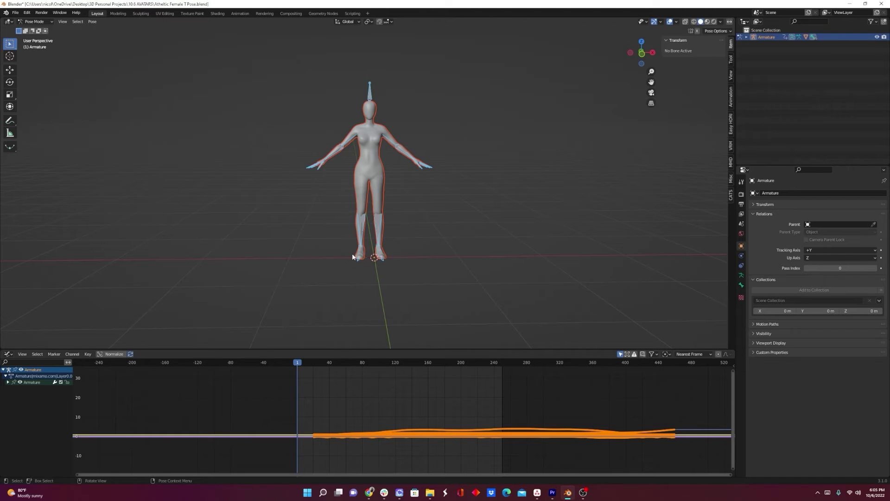
{"action": "key", "text": "i"}
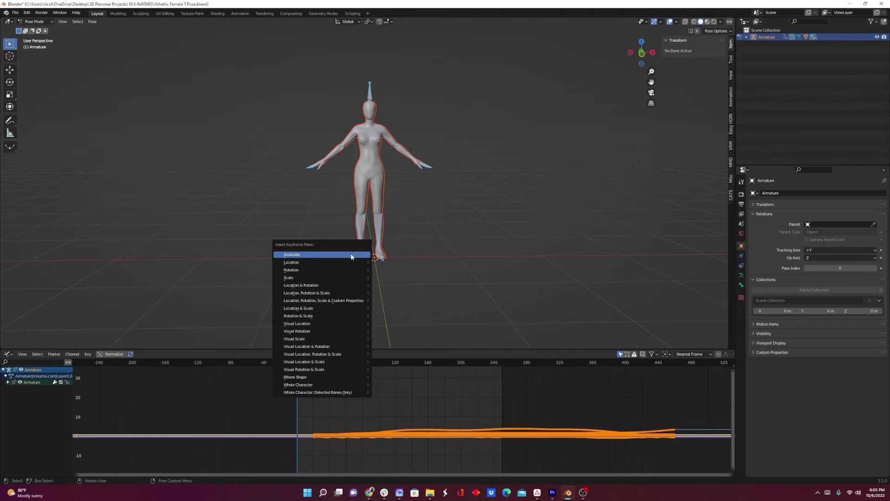
{"action": "left_click", "coordinate": [291, 255]}
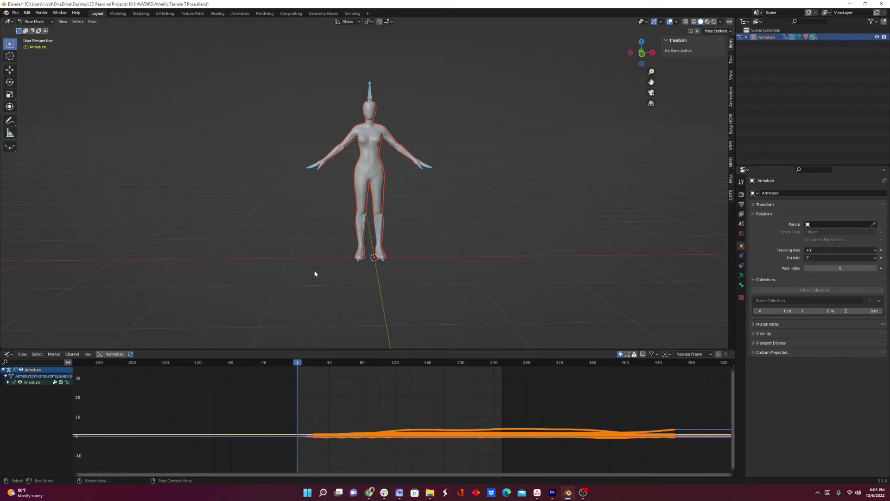
Key the T-pose with I > Available and scrub the timeline to check the walk.
{"action": "key", "text": "i"}
{"action": "left_click_drag", "start_coordinate": [299, 362], "coordinate": [380, 402]}
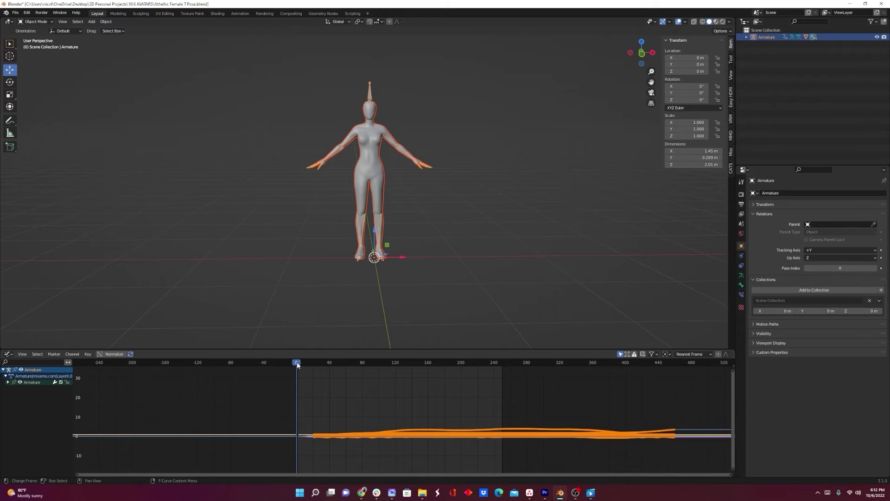
{"action": "left_click_drag", "start_coordinate": [297, 362], "coordinate": [293, 384]}
Keep the armature in Object Mode and apply its rotation via Object > Apply > Rotation.
{"action": "left_click", "coordinate": [35, 21]}
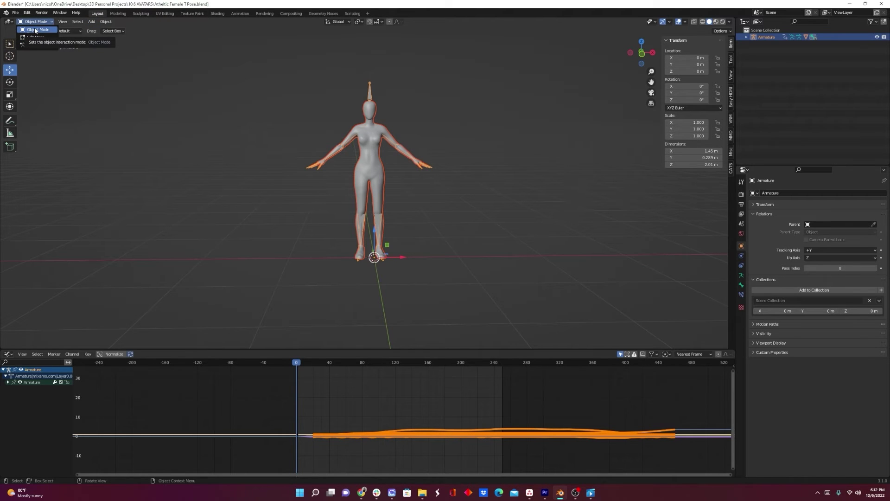
{"action": "left_click", "coordinate": [35, 30]}
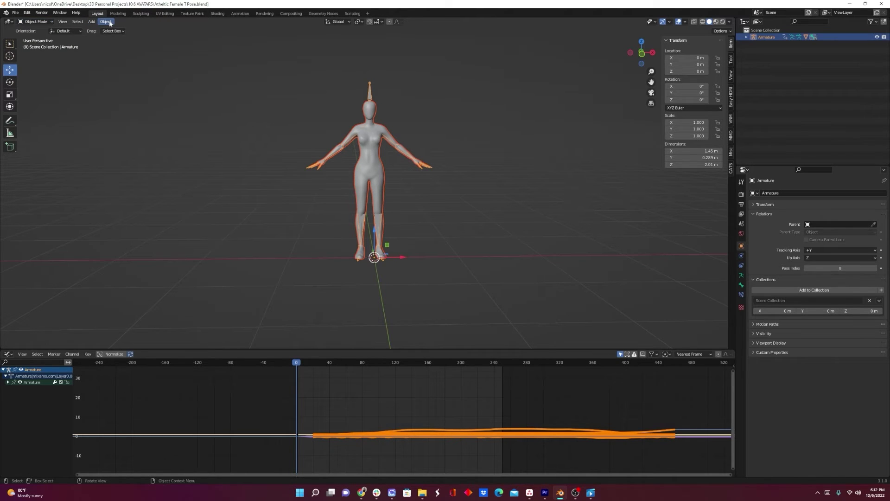
{"action": "left_click", "coordinate": [110, 20]}
{"action": "mouse_move", "coordinate": [123, 59]}
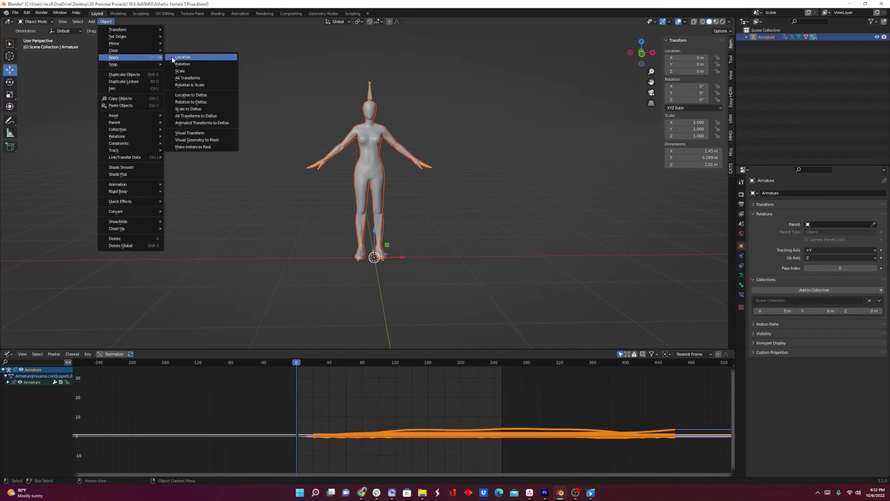
{"action": "left_click", "coordinate": [191, 65]}
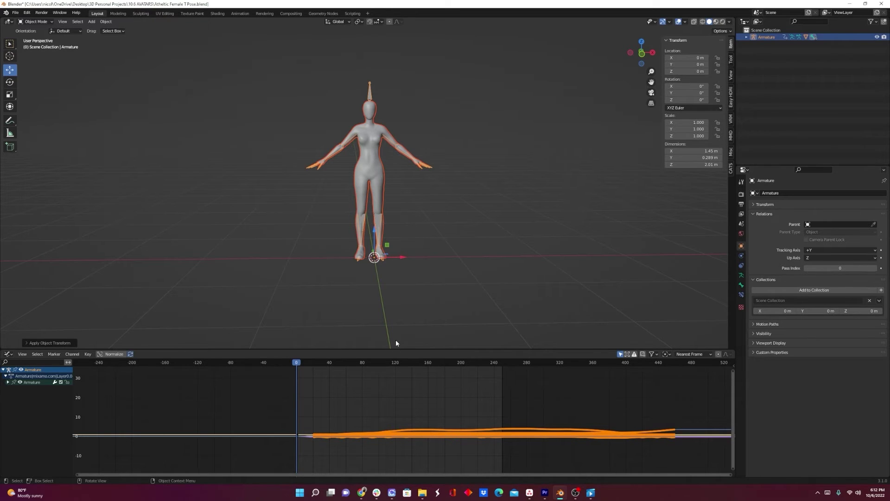
Reopen the Object menu to check the Apply options again.
{"action": "left_click", "coordinate": [111, 24]}
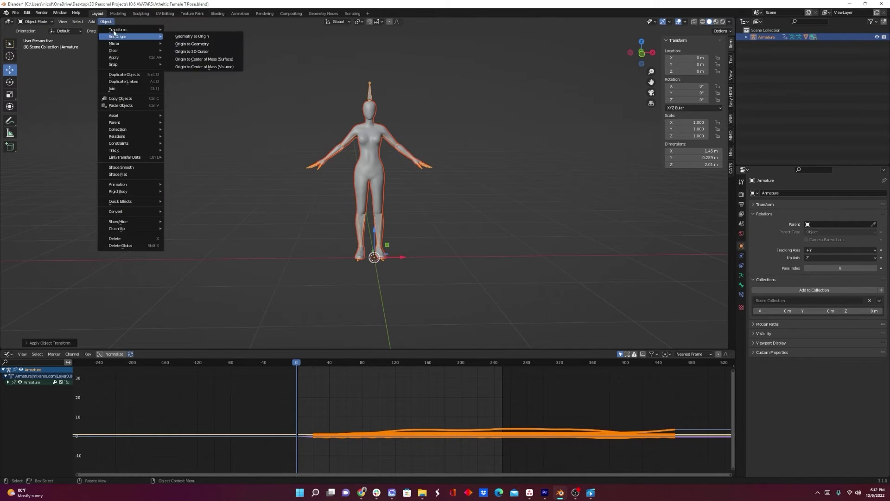
{"action": "mouse_move", "coordinate": [140, 31]}
{"action": "mouse_move", "coordinate": [116, 58]}
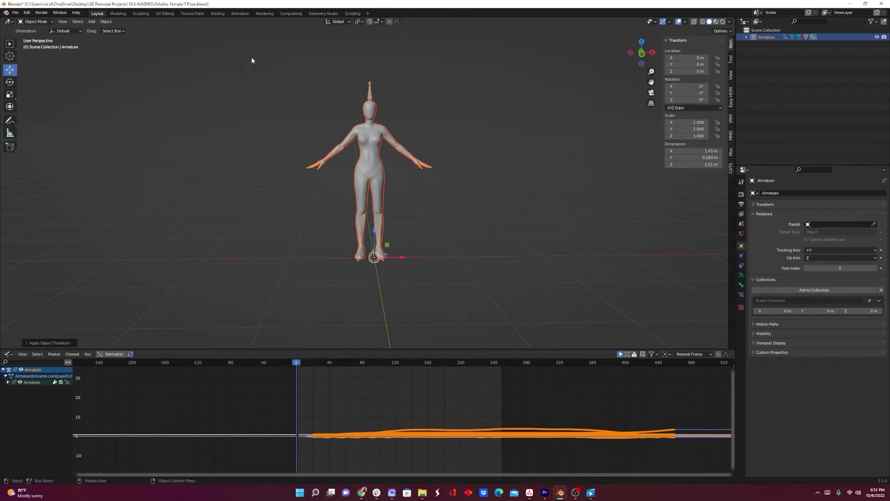
Box-select the figure, select the Armature's full hierarchy in the Outliner, and open File > Export.
{"action": "left_click_drag", "start_coordinate": [246, 51], "coordinate": [474, 308]}
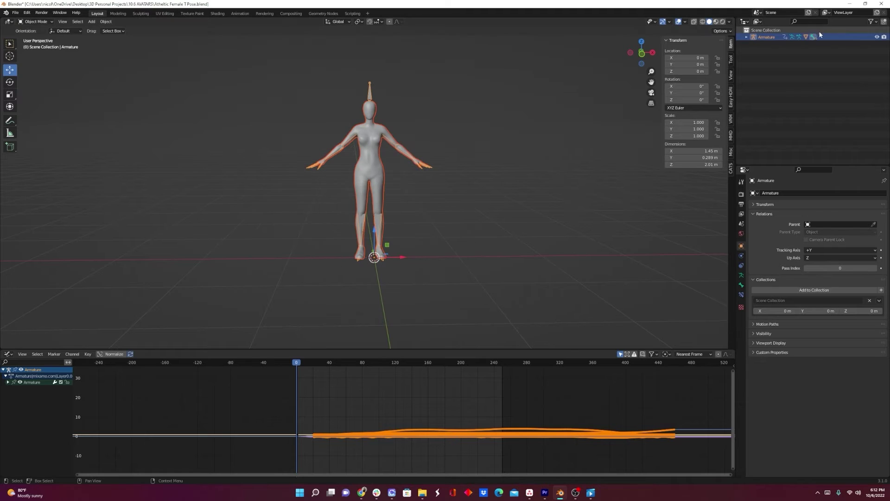
{"action": "right_click", "coordinate": [769, 41]}
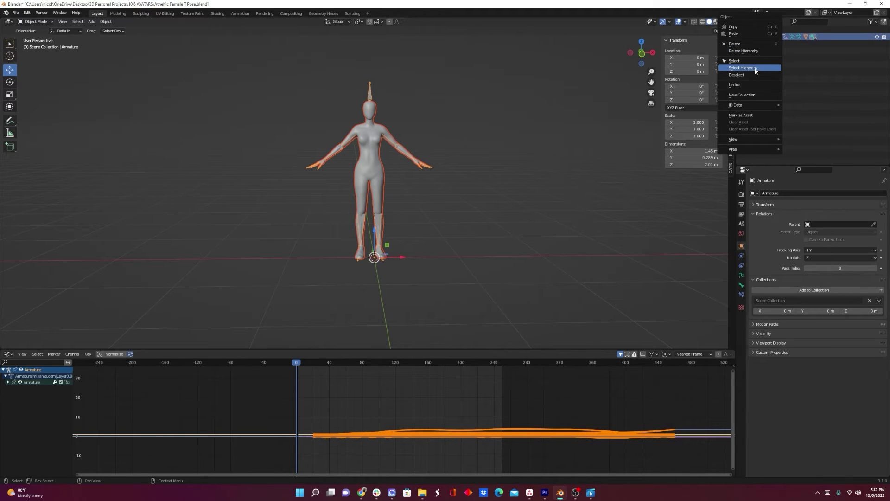
{"action": "left_click", "coordinate": [756, 68]}
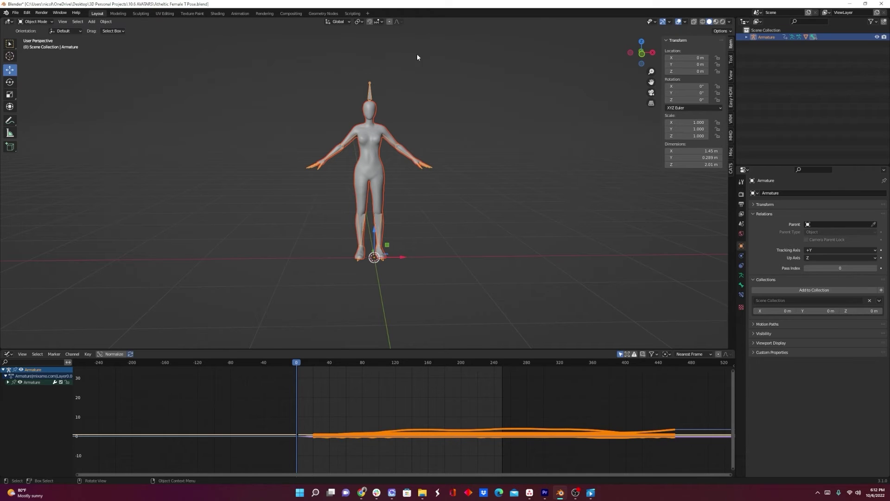
{"action": "left_click", "coordinate": [17, 13]}
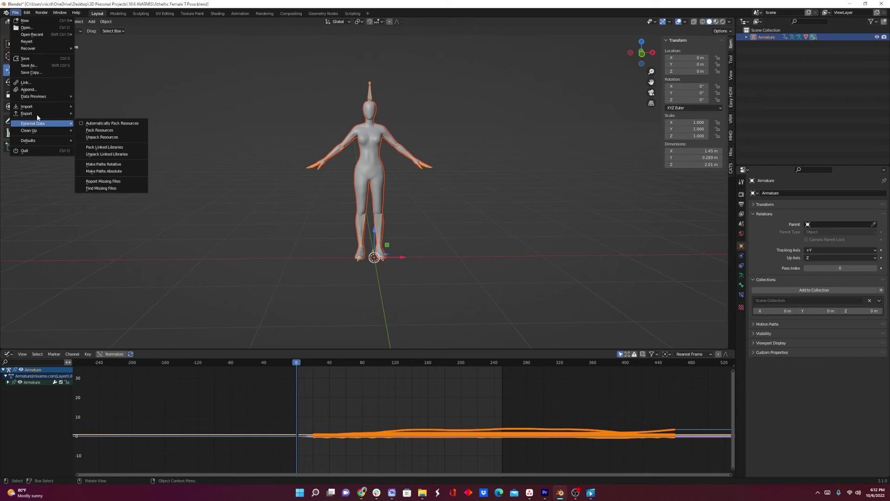
{"action": "mouse_move", "coordinate": [38, 116]}
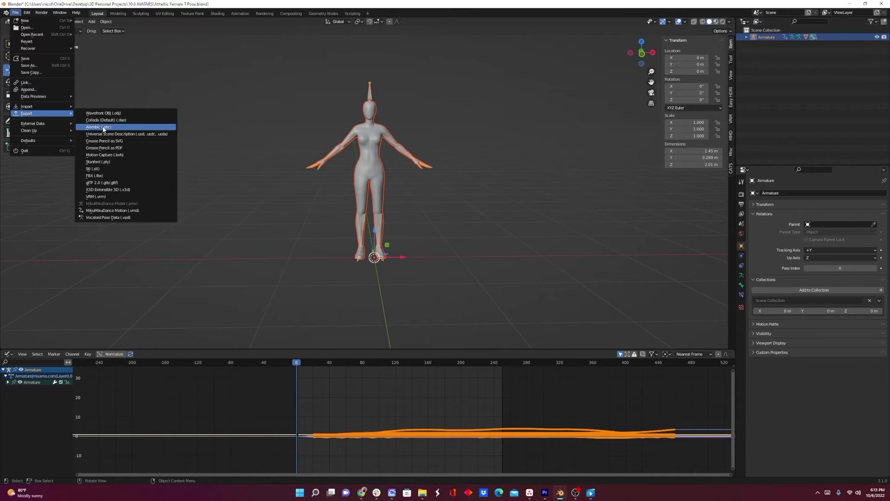
Export as Alembic to 'Athletic Female T Pose.abc' with Only Selected Objects ticked.
{"action": "left_click", "coordinate": [99, 127]}
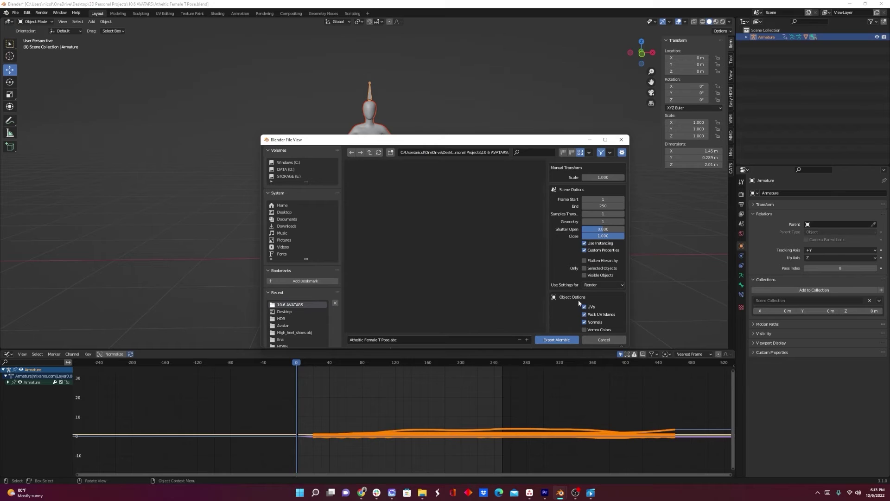
{"action": "scroll", "coordinate": [572, 257], "scroll_direction": "down", "scroll_amount": 1}
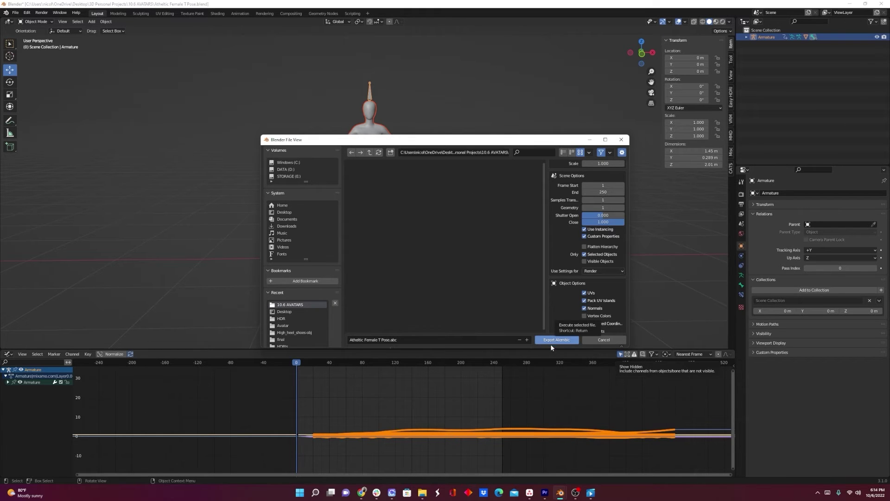
{"action": "mouse_move", "coordinate": [585, 489]}
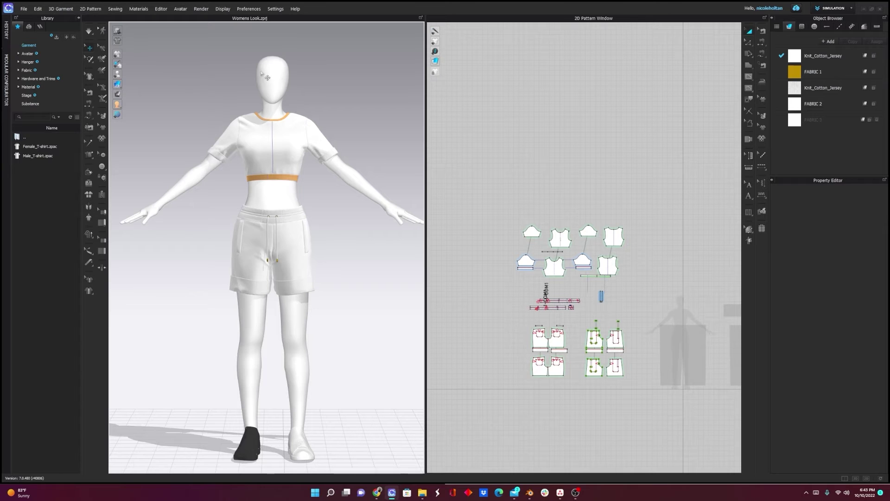
Delete the current avatar and import the walk sequence Alembic file in CLO3D.
{"action": "left_click", "coordinate": [282, 98]}
{"action": "key", "text": "Delete"}
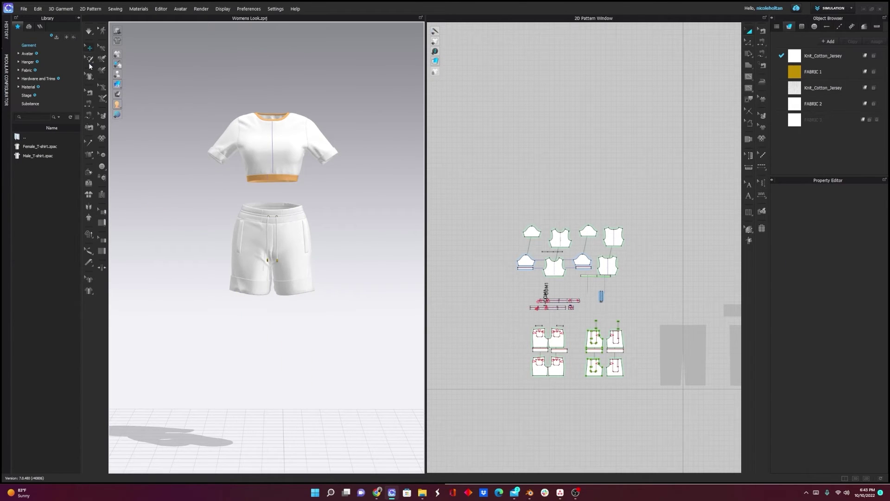
{"action": "left_click", "coordinate": [23, 8]}
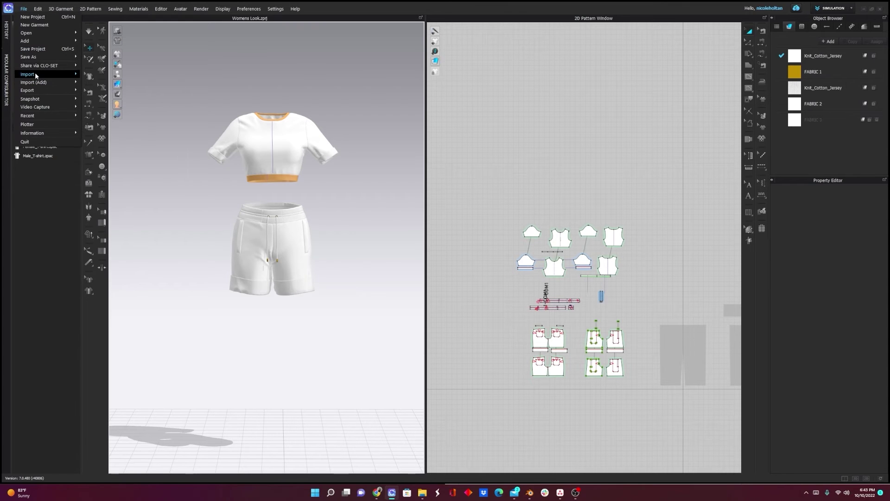
{"action": "mouse_move", "coordinate": [36, 74]}
{"action": "left_click", "coordinate": [100, 131]}
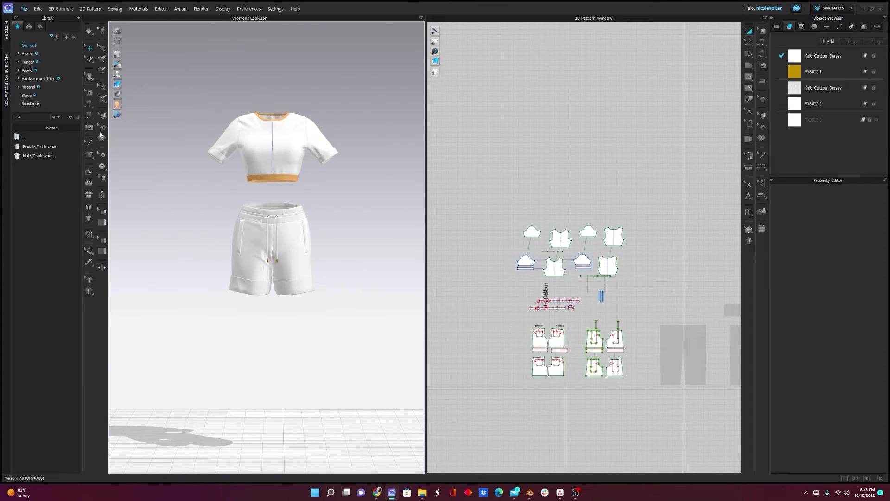
{"action": "left_click", "coordinate": [128, 59]}
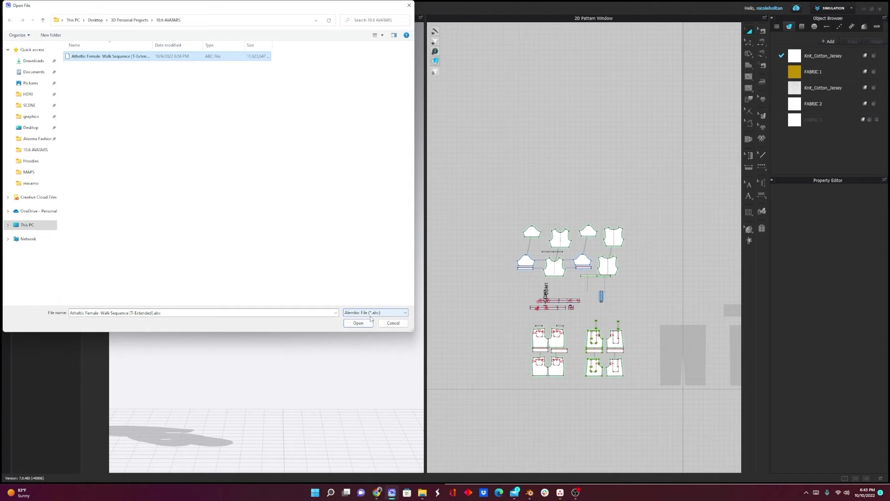
{"action": "left_click", "coordinate": [358, 323]}
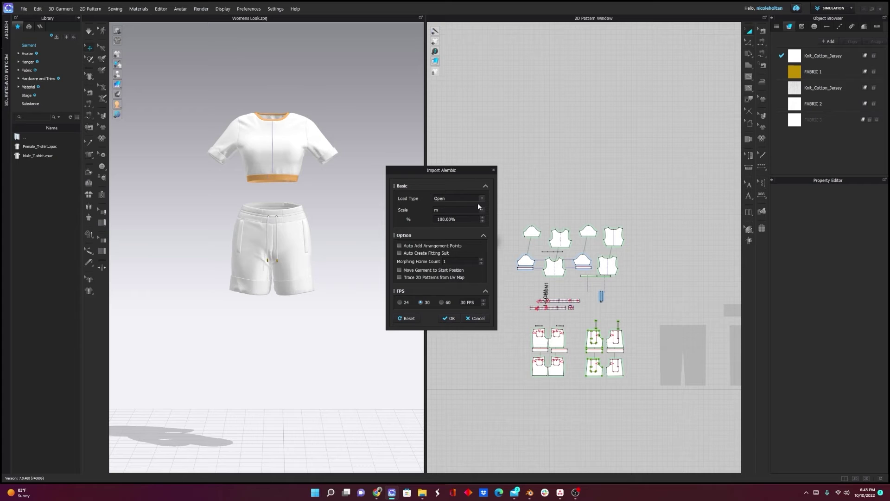
Keep the import scale in metres and confirm the Alembic import.
{"action": "left_click", "coordinate": [449, 210]}
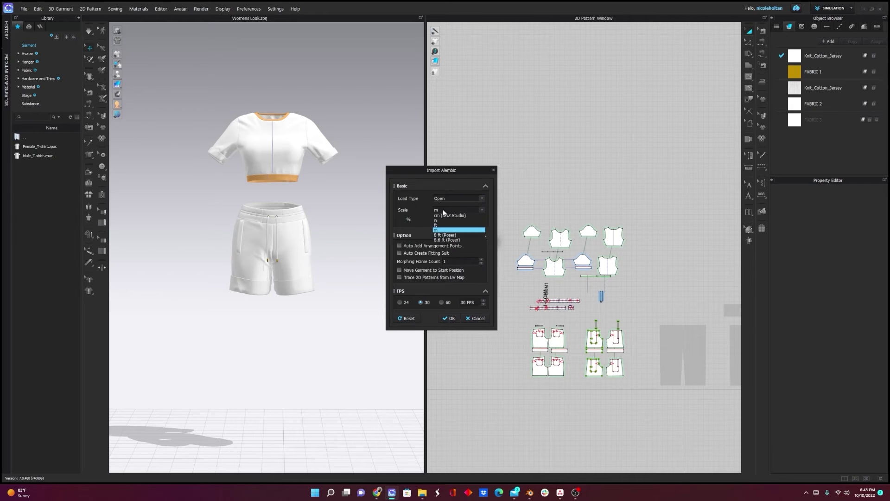
{"action": "left_click", "coordinate": [441, 235]}
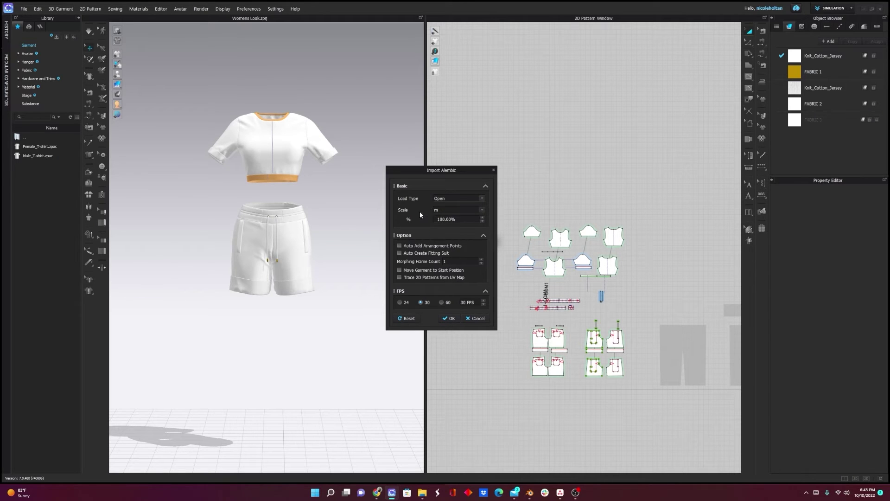
{"action": "left_click", "coordinate": [449, 318]}
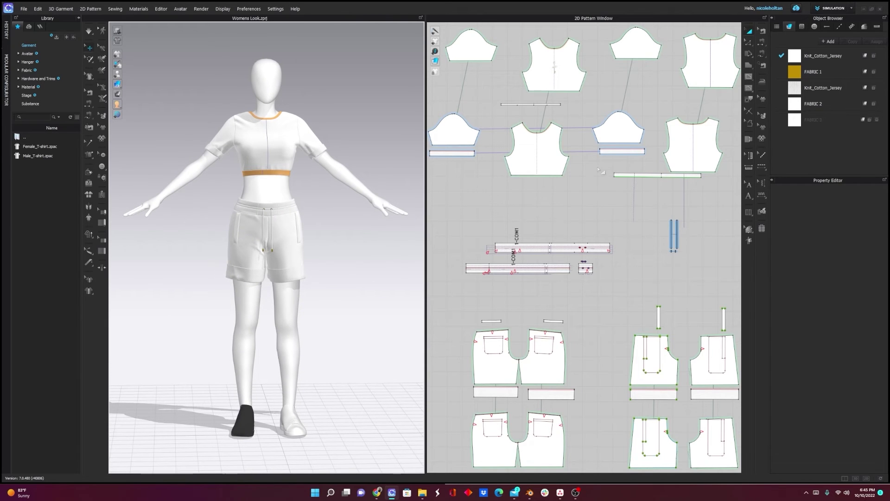
Switch to Animation mode and scrub to frame 201 to preview the imported walk.
{"action": "left_click", "coordinate": [833, 9]}
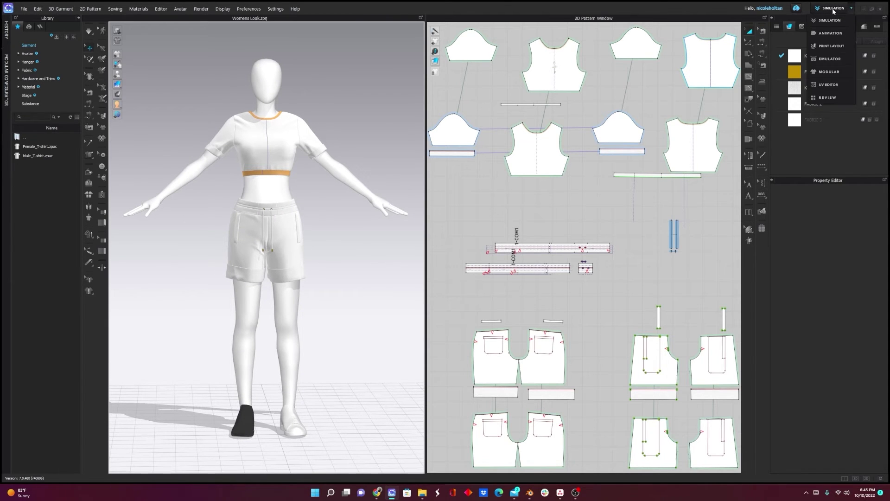
{"action": "left_click", "coordinate": [828, 33]}
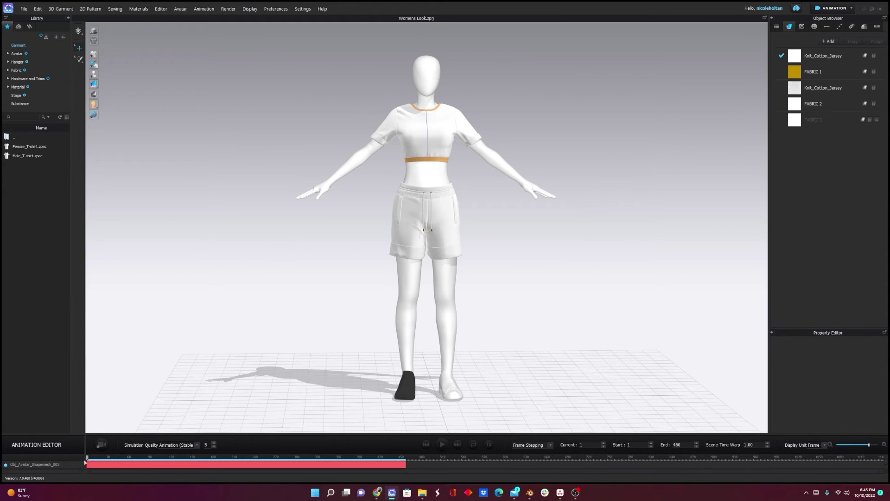
{"action": "mouse_move", "coordinate": [88, 458]}
{"action": "left_mouse_down"}
{"action": "mouse_move", "coordinate": [172, 458]}
{"action": "mouse_move", "coordinate": [88, 458]}
{"action": "left_mouse_up"}
{"action": "right_click_drag", "start_coordinate": [426, 302], "coordinate": [332, 342]}
{"action": "scroll", "coordinate": [357, 316], "scroll_direction": "up", "scroll_amount": 3}
{"action": "scroll", "coordinate": [332, 342], "scroll_direction": "down", "scroll_amount": 5}
{"action": "left_click_drag", "start_coordinate": [90, 458], "coordinate": [216, 458]}
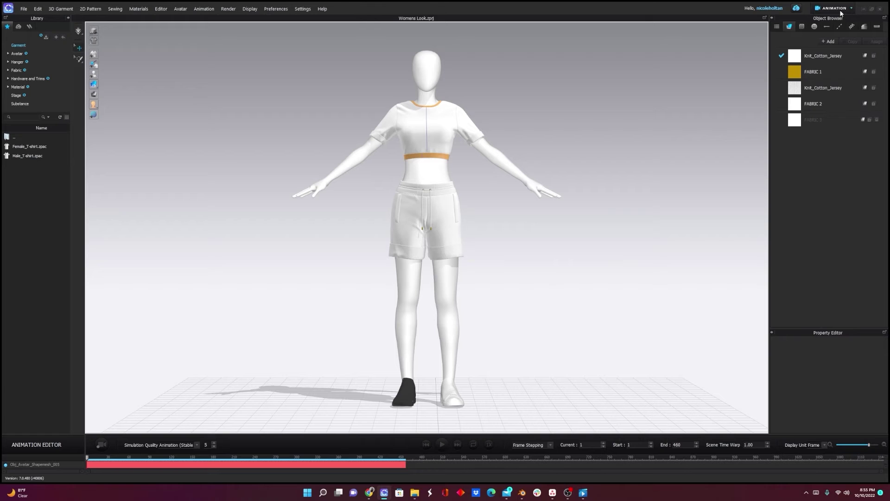
Switch to the UV Editor and zoom in on the garment's UV layout.
{"action": "left_click", "coordinate": [851, 8]}
{"action": "left_click", "coordinate": [822, 85]}
{"action": "scroll", "coordinate": [648, 308], "scroll_direction": "up", "scroll_amount": 10}
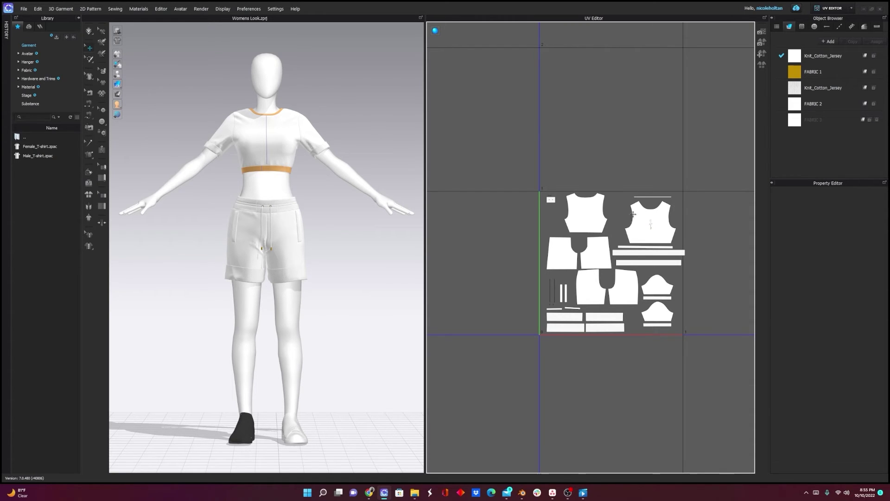
{"action": "left_click", "coordinate": [844, 9]}
Return to Animation mode, record the garment simulation over the walk, and play it back.
{"action": "left_click", "coordinate": [830, 44]}
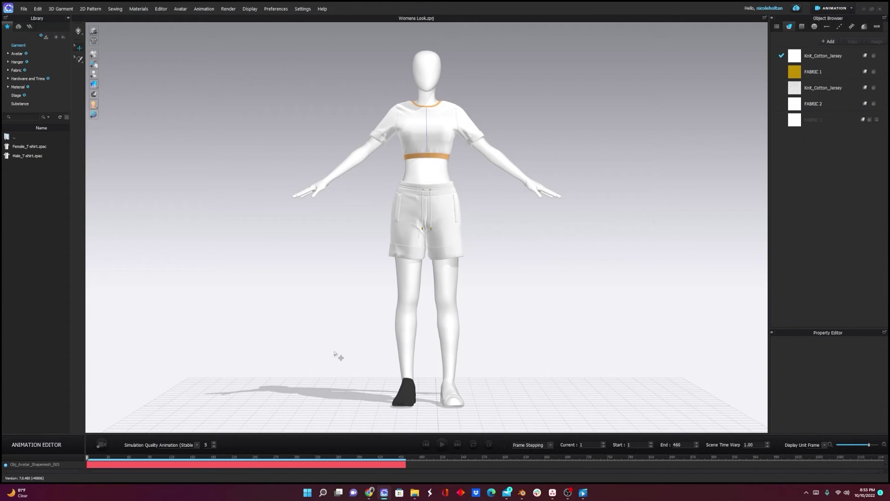
{"action": "left_click", "coordinate": [100, 445]}
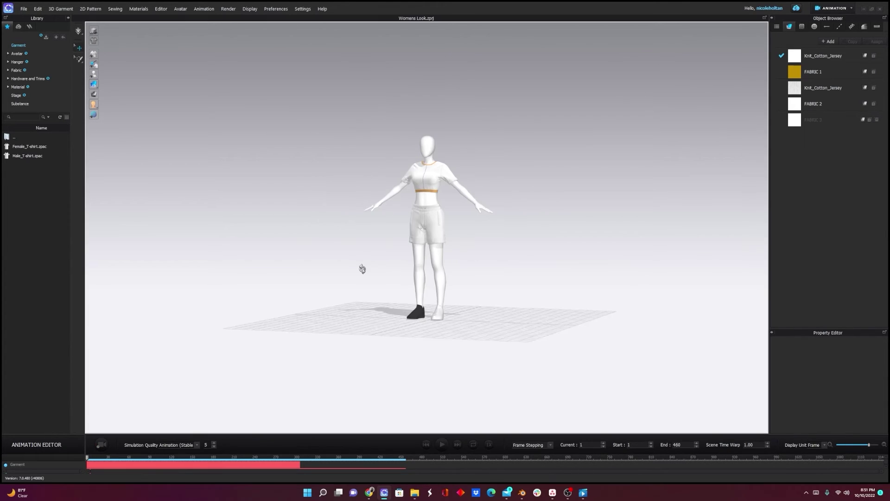
{"action": "right_click_drag", "start_coordinate": [341, 268], "coordinate": [491, 443]}
{"action": "left_click", "coordinate": [443, 445]}
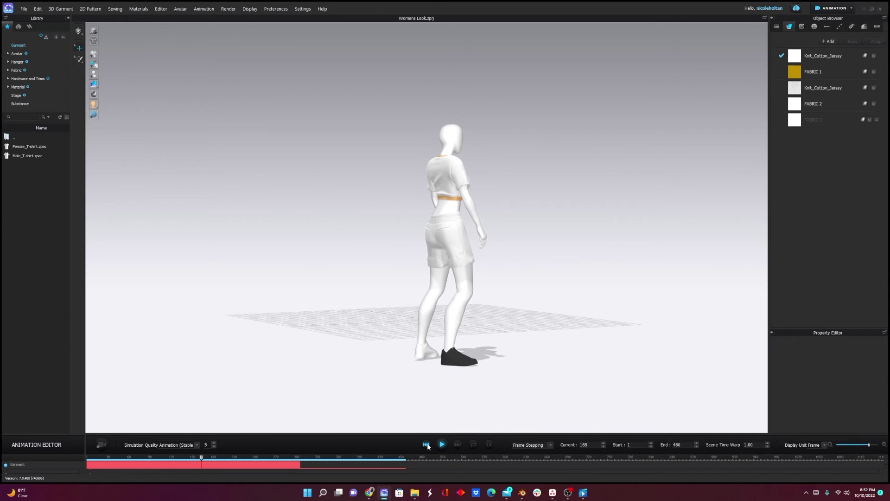
Stop playback and export the scene via File > Export > Alembic (OGAWA).
{"action": "left_click", "coordinate": [443, 444]}
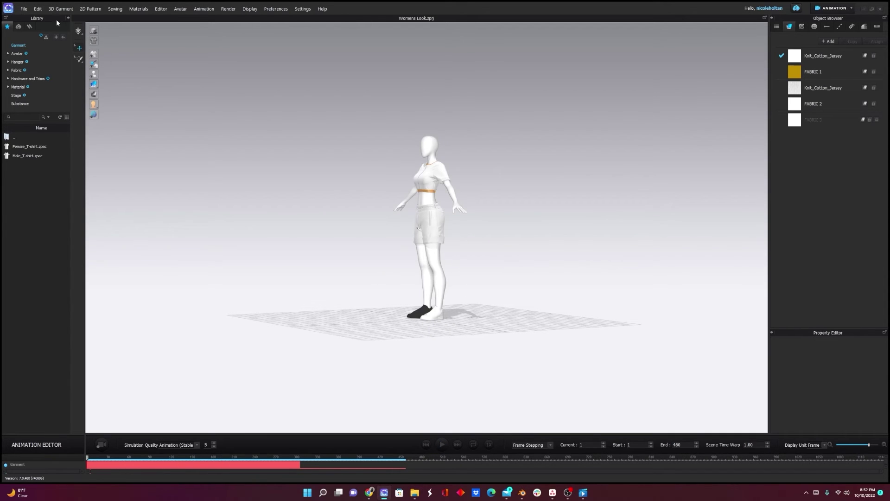
{"action": "left_click", "coordinate": [24, 8]}
{"action": "mouse_move", "coordinate": [32, 90]}
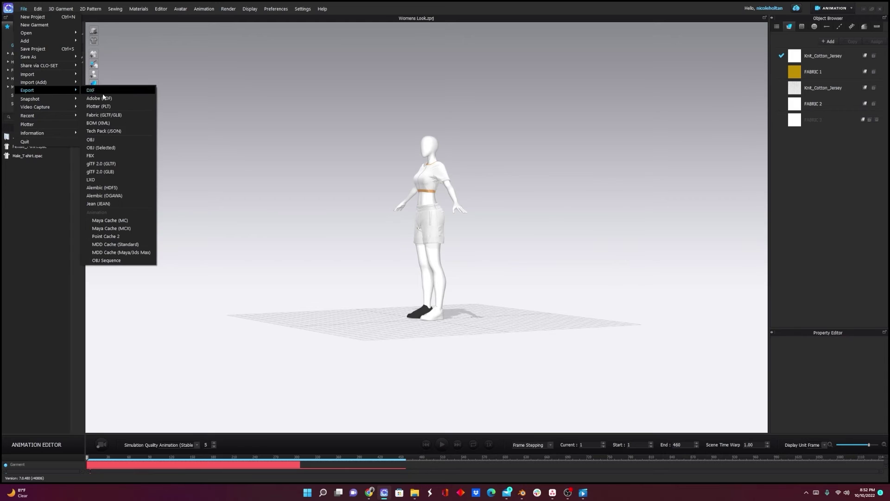
{"action": "left_click", "coordinate": [114, 197]}
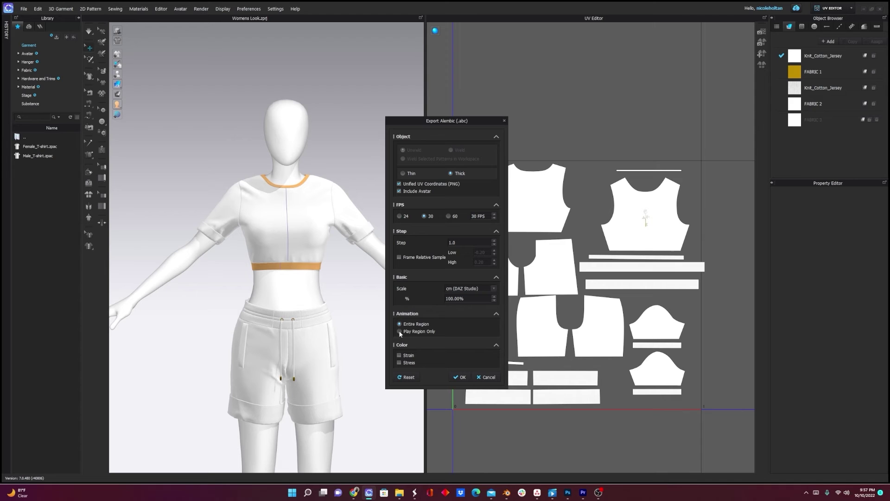
Export the entire animation region, then import demo animation.abc into Blender.
{"action": "left_click", "coordinate": [399, 323]}
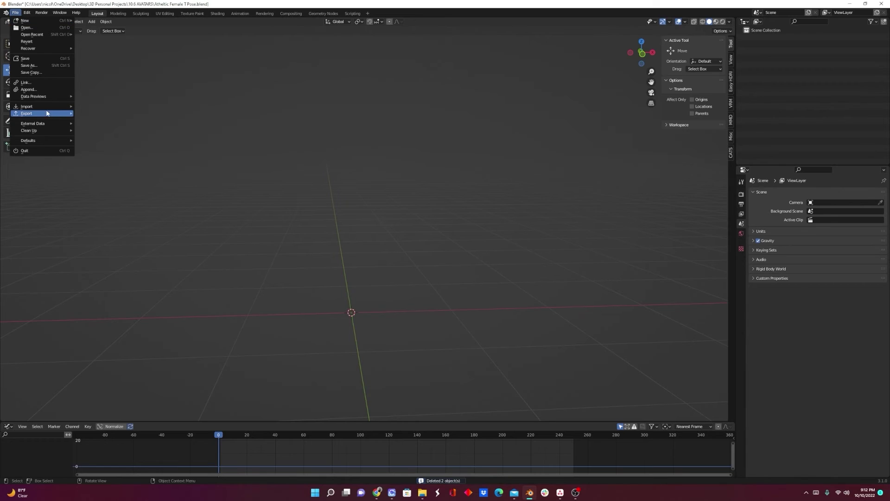
{"action": "mouse_move", "coordinate": [44, 106]}
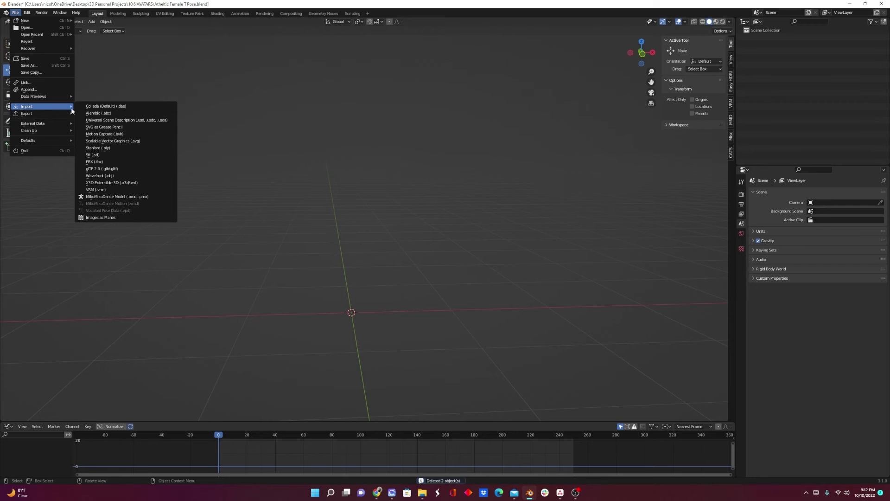
{"action": "left_click", "coordinate": [103, 113]}
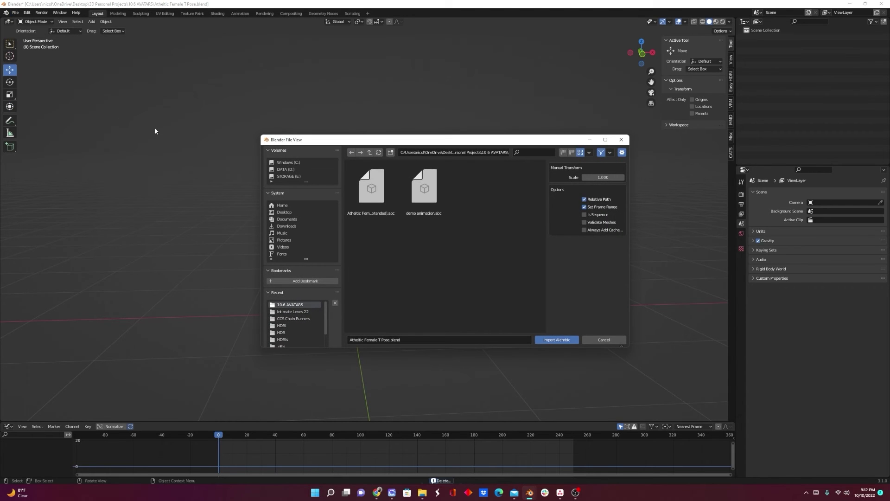
{"action": "left_click", "coordinate": [424, 187]}
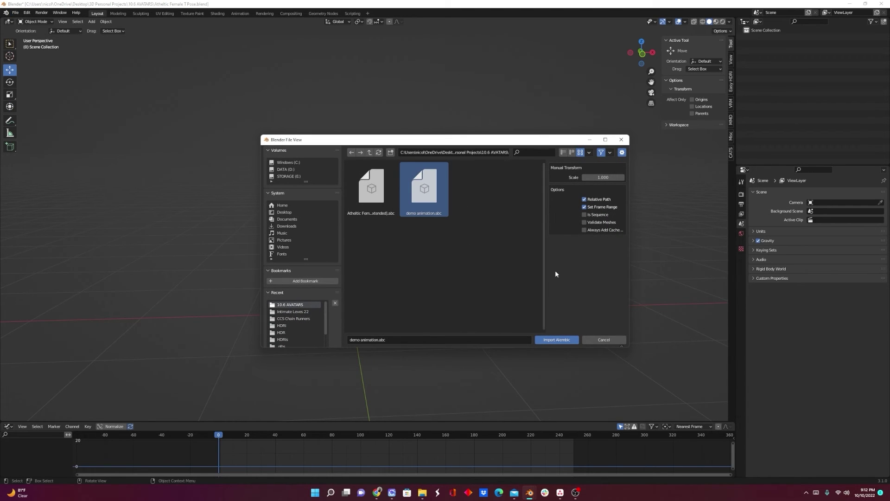
{"action": "left_click", "coordinate": [563, 340]}
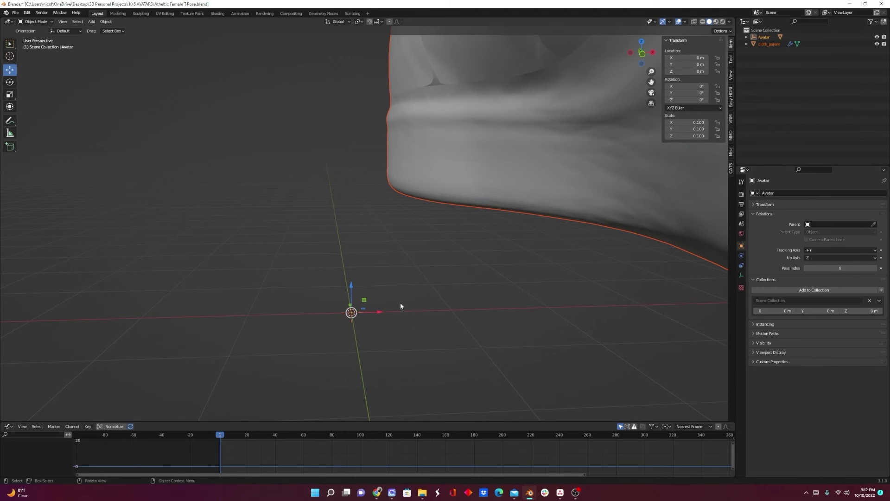
Frame the whole avatar, deselect it, play the walk animation, then scrub back to frame 18.
{"action": "scroll", "coordinate": [401, 306], "scroll_direction": "down", "scroll_amount": 10}
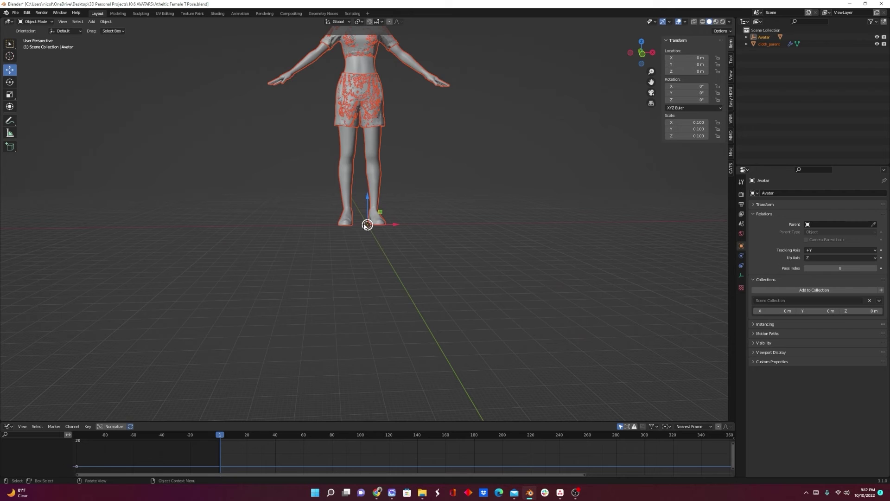
{"action": "middle_click_drag", "start_coordinate": [414, 189], "coordinate": [419, 218], "text": "shift"}
{"action": "scroll", "coordinate": [479, 282], "scroll_direction": "up", "scroll_amount": 3}
{"action": "left_click", "coordinate": [479, 282]}
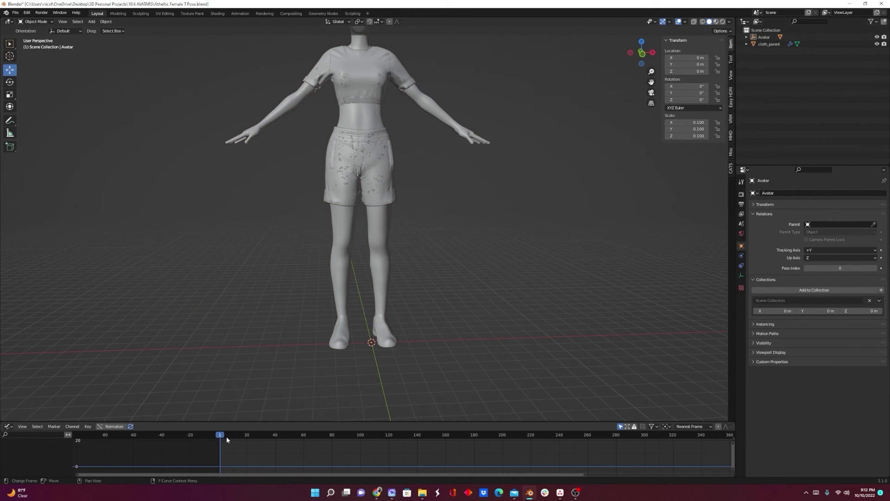
{"action": "key", "text": "space"}
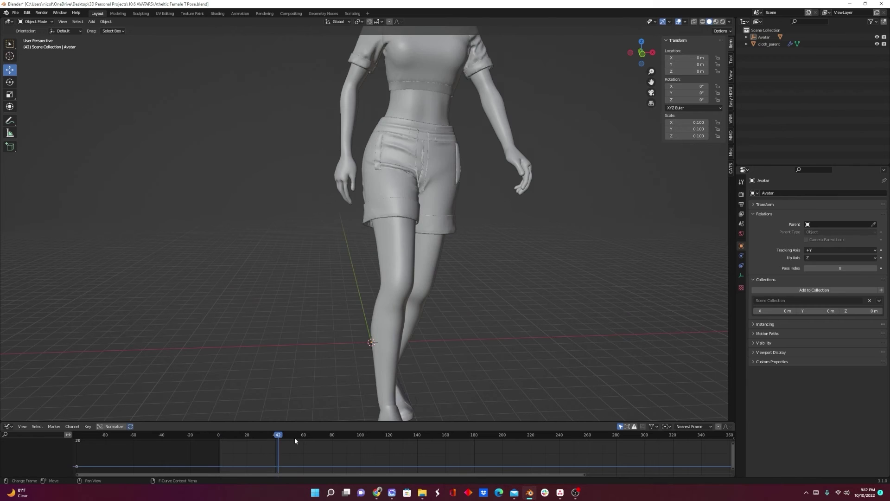
{"action": "left_click_drag", "start_coordinate": [276, 440], "coordinate": [215, 441]}
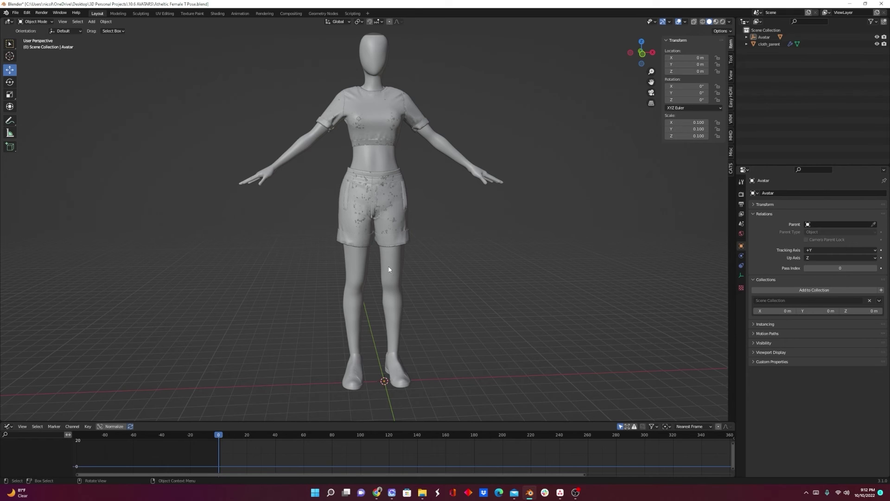
Select cloth_parent and give it a new Material.001 in the Shading workspace, viewed from the front.
{"action": "left_click", "coordinate": [387, 220]}
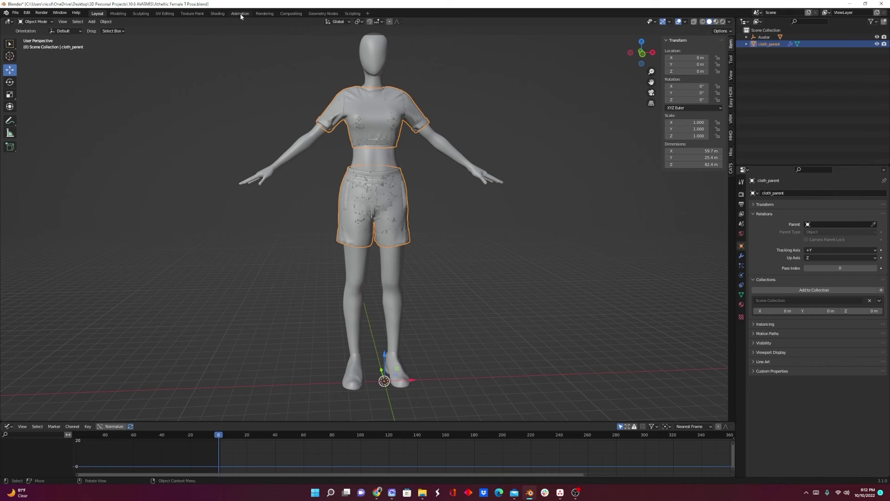
{"action": "left_click", "coordinate": [218, 13]}
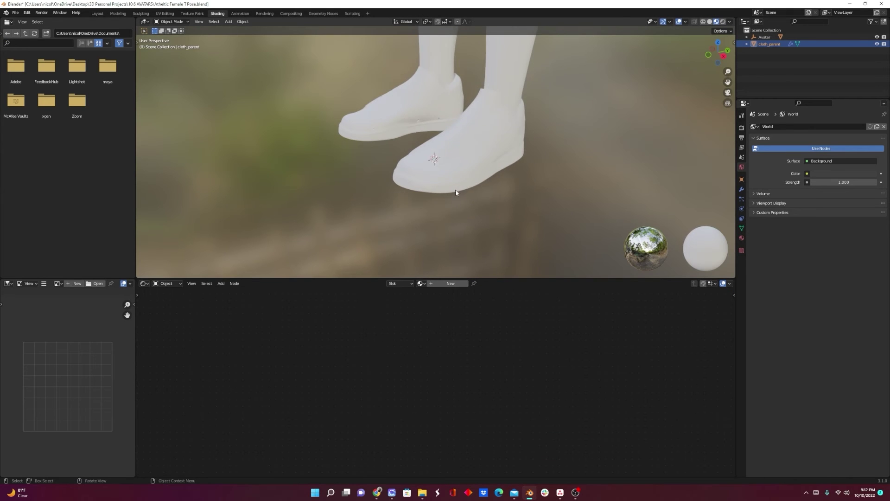
{"action": "key", "text": "KP_Decimal"}
{"action": "middle_click_drag", "start_coordinate": [455, 205], "coordinate": [505, 214]}
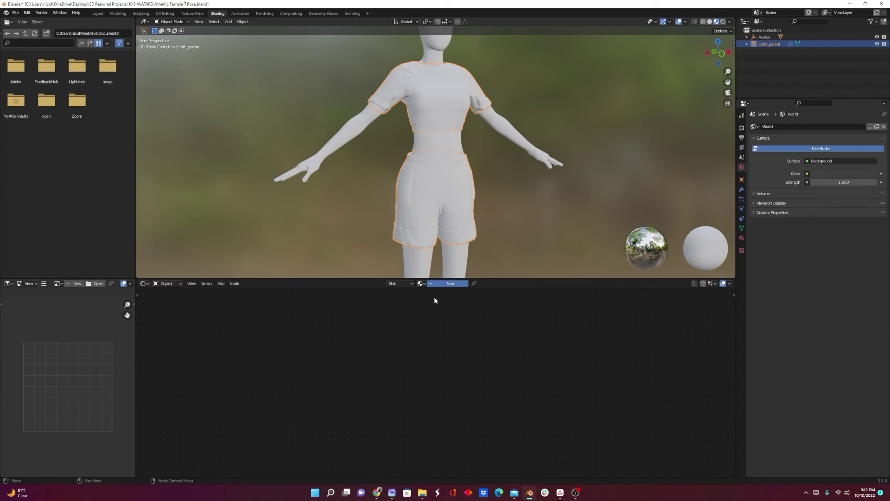
{"action": "left_click", "coordinate": [445, 283]}
{"action": "middle_click_drag", "start_coordinate": [290, 318], "coordinate": [306, 339]}
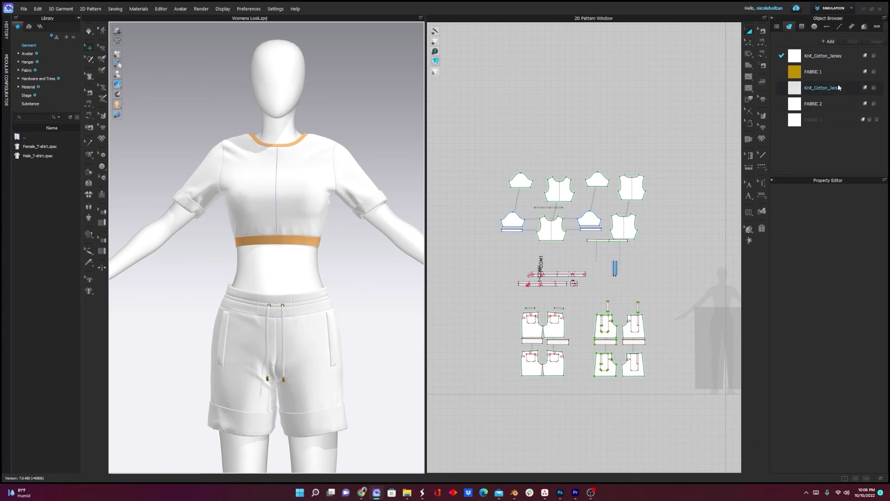
Recolour the Knit_Cotton_Jersey fabric neon yellow-green.
{"action": "left_click", "coordinate": [831, 58]}
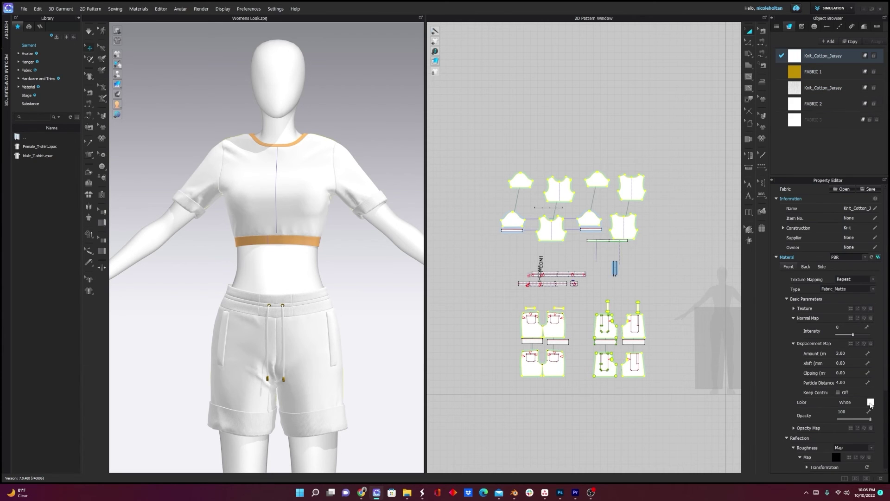
{"action": "left_click", "coordinate": [870, 402]}
{"action": "left_click", "coordinate": [395, 258]}
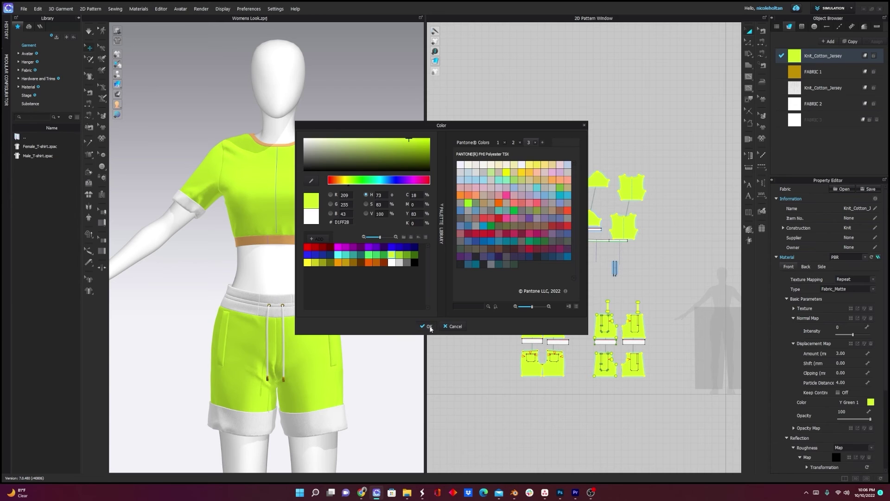
{"action": "left_click", "coordinate": [426, 326]}
{"action": "scroll", "coordinate": [573, 276], "scroll_direction": "up", "scroll_amount": 4}
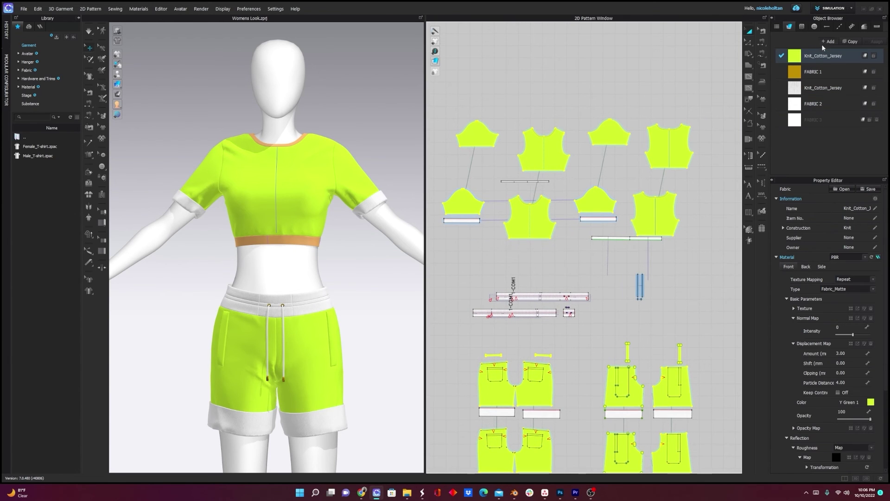
{"action": "left_click", "coordinate": [385, 160]}
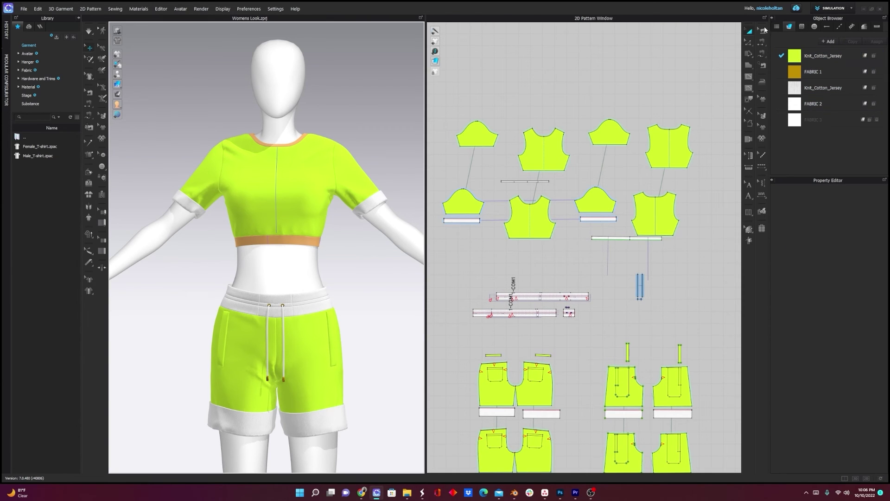
Switch to the UV Editor workspace and bring up the texture bake settings.
{"action": "left_click", "coordinate": [826, 11]}
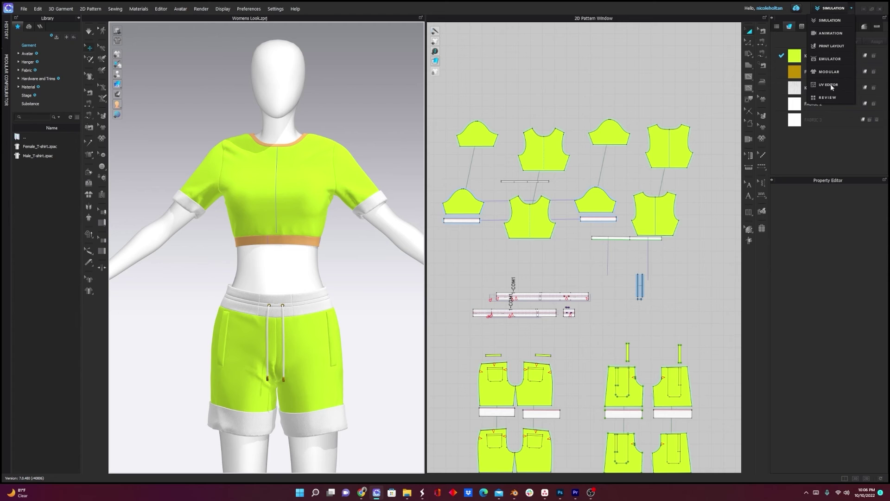
{"action": "left_click", "coordinate": [830, 86]}
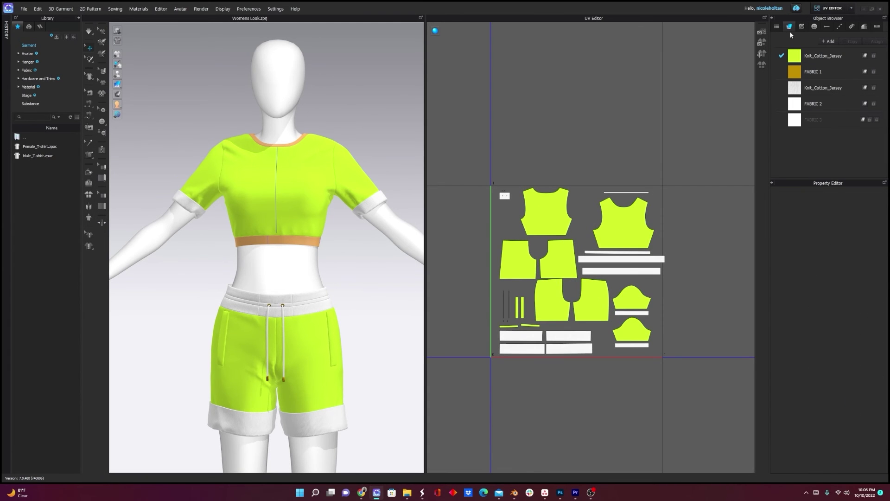
{"action": "left_click", "coordinate": [762, 42]}
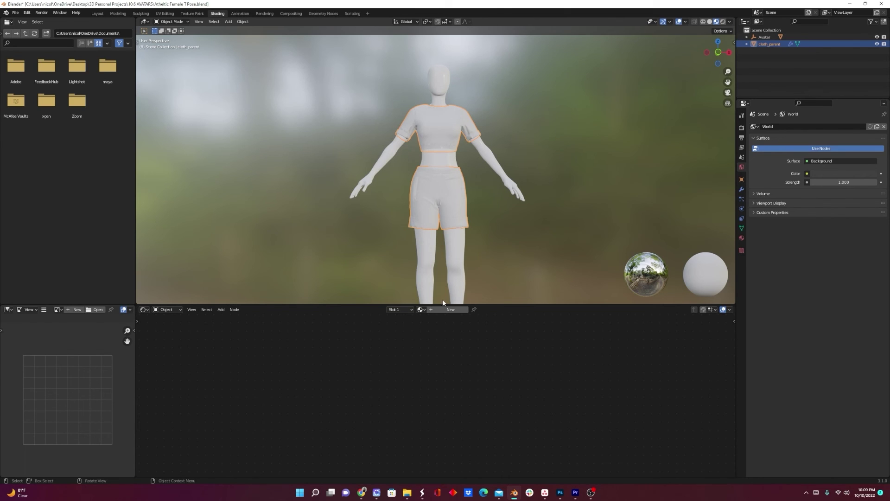
Create a new clothing material with an Image Texture node feeding Base Color.
{"action": "left_click", "coordinate": [441, 310]}
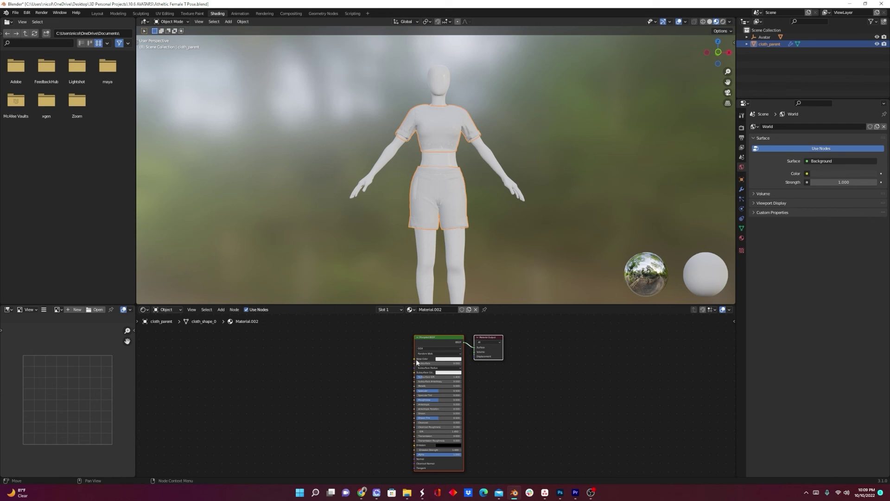
{"action": "left_click", "coordinate": [218, 313]}
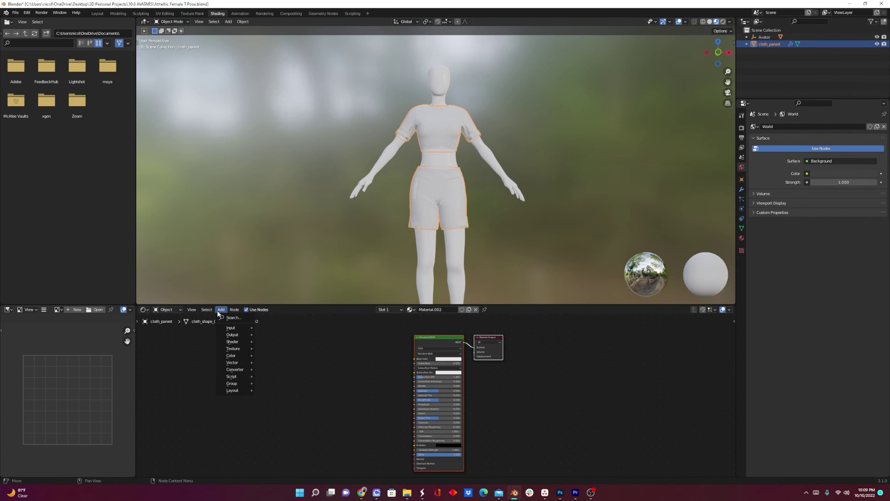
{"action": "mouse_move", "coordinate": [233, 351]}
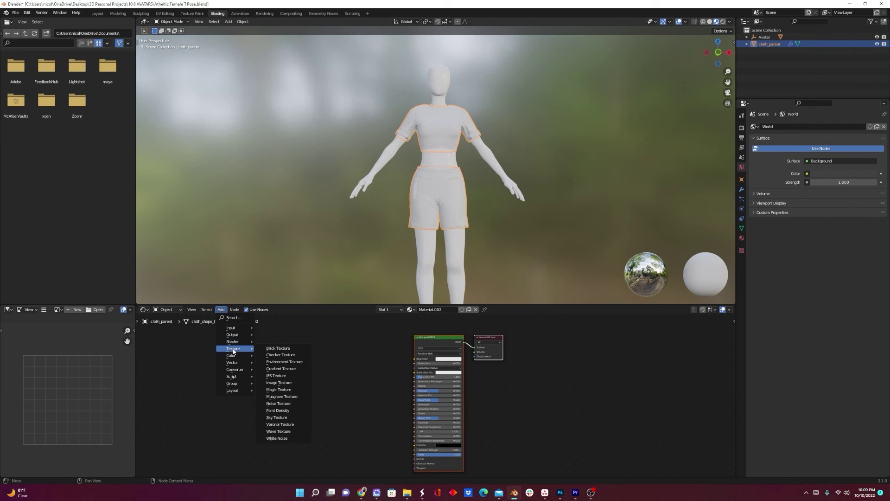
{"action": "left_click", "coordinate": [285, 383]}
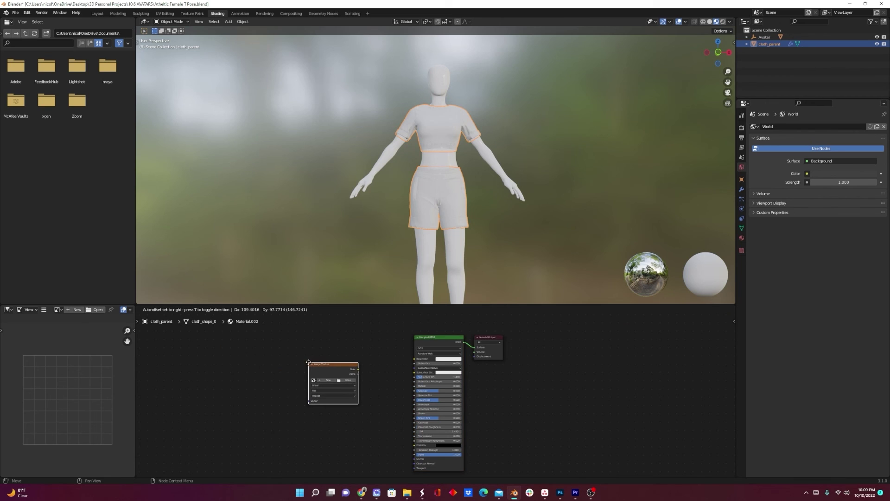
{"action": "left_click", "coordinate": [312, 363]}
{"action": "left_click_drag", "start_coordinate": [357, 372], "coordinate": [414, 359]}
Load 17.png from the mixamo folder into the Image Texture node.
{"action": "left_click", "coordinate": [347, 379]}
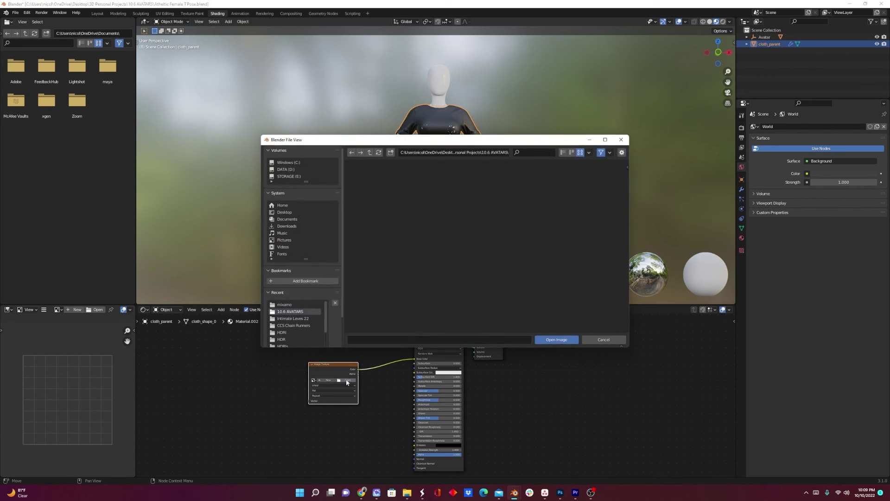
{"action": "left_click", "coordinate": [284, 305]}
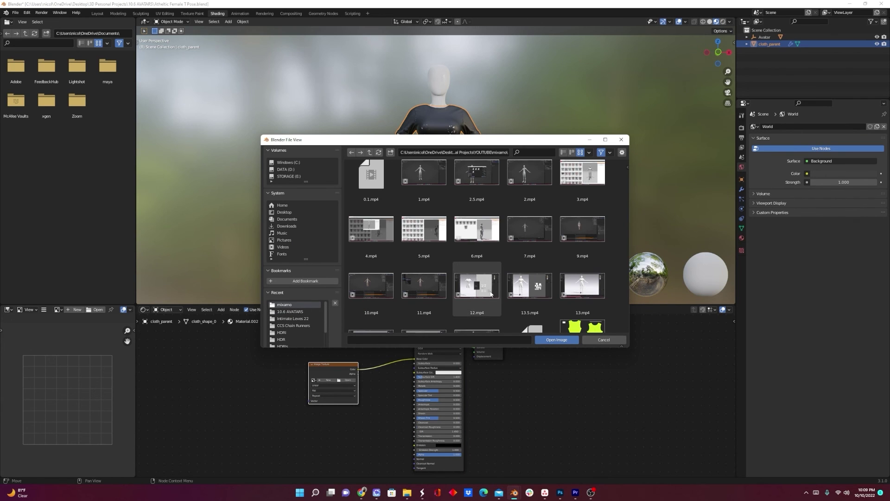
{"action": "scroll", "coordinate": [589, 319], "scroll_direction": "up", "scroll_amount": 5}
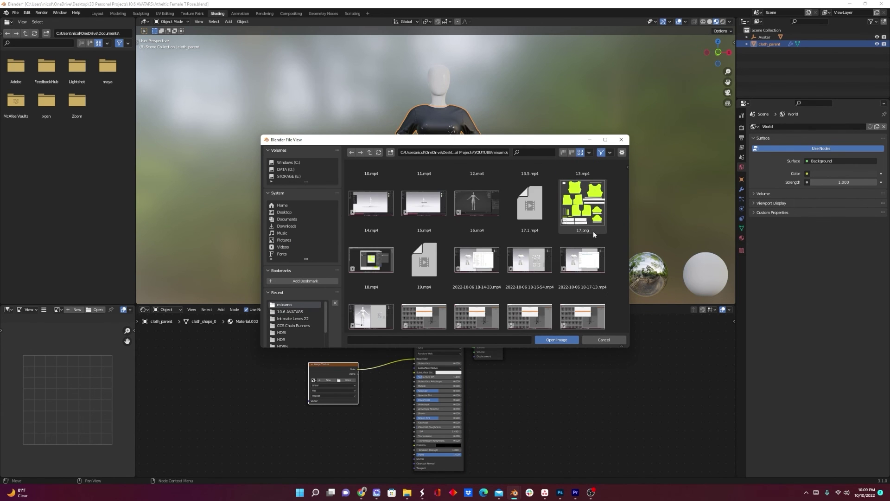
{"action": "double_click", "coordinate": [572, 226]}
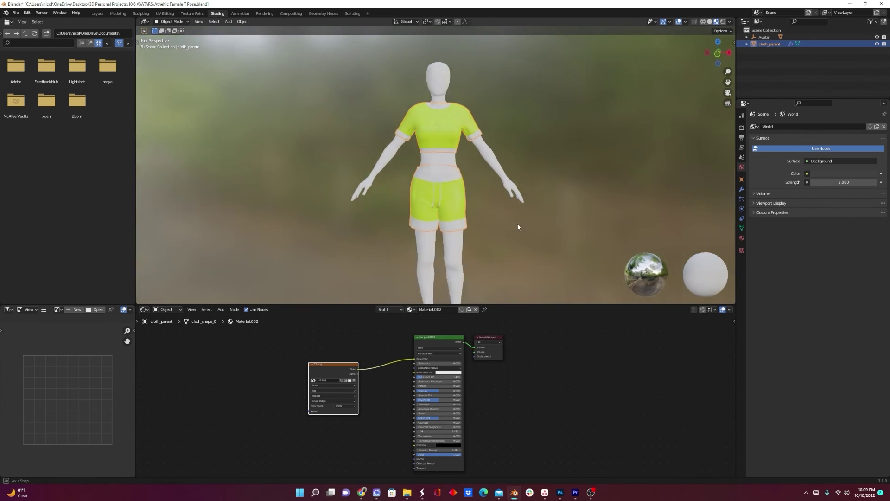
Orbit and zoom around the textured avatar from front and side, then centre the node graph.
{"action": "middle_click_drag", "start_coordinate": [498, 228], "coordinate": [466, 213]}
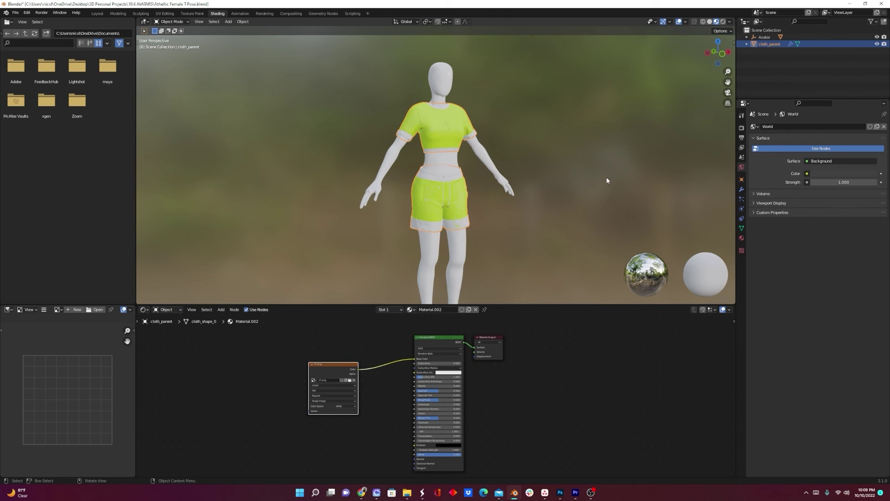
{"action": "middle_click_drag", "start_coordinate": [422, 247], "coordinate": [494, 225]}
{"action": "scroll", "coordinate": [494, 225], "scroll_direction": "up", "scroll_amount": 2}
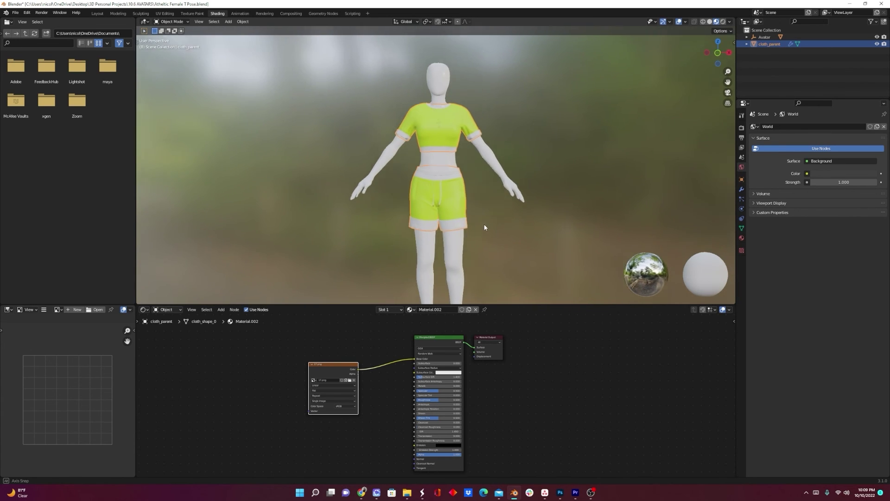
{"action": "scroll", "coordinate": [459, 200], "scroll_direction": "up", "scroll_amount": 1}
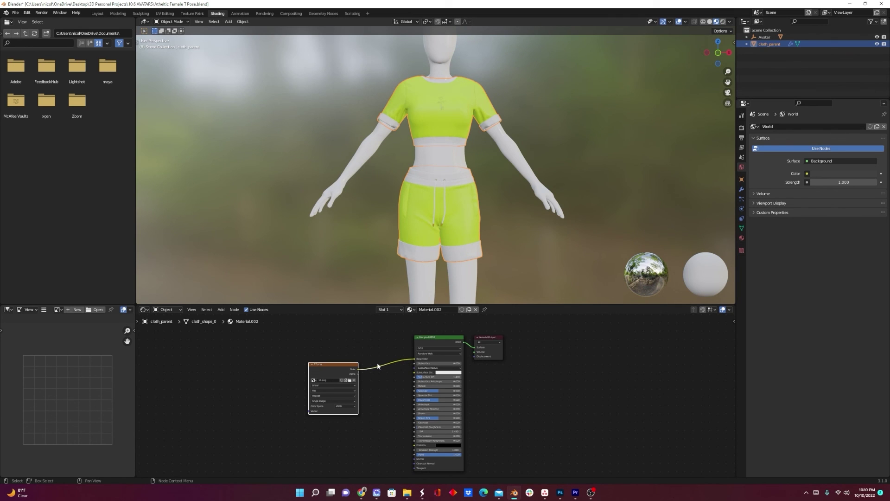
{"action": "middle_click_drag", "start_coordinate": [445, 221], "coordinate": [500, 223]}
{"action": "scroll", "coordinate": [474, 219], "scroll_direction": "down", "scroll_amount": 6}
{"action": "scroll", "coordinate": [498, 232], "scroll_direction": "up", "scroll_amount": 2}
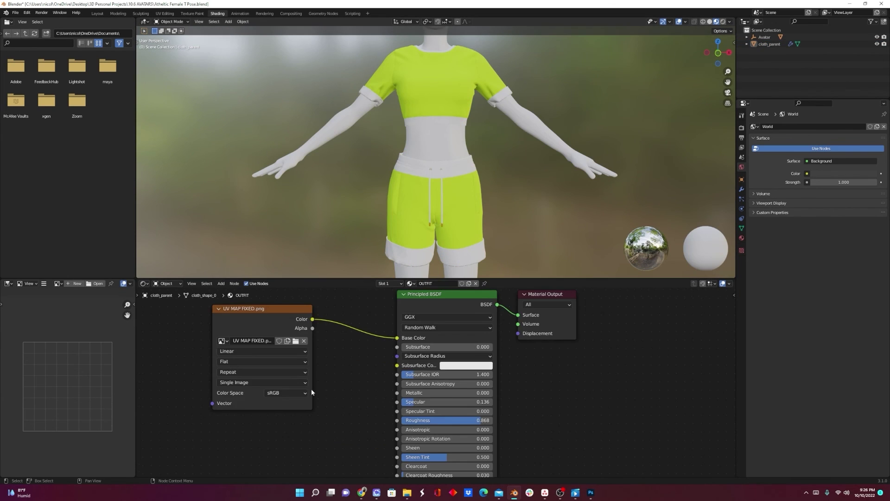
{"action": "scroll", "coordinate": [311, 388], "scroll_direction": "down", "scroll_amount": 1}
{"action": "middle_click_drag", "start_coordinate": [324, 427], "coordinate": [320, 403]}
{"action": "scroll", "coordinate": [289, 375], "scroll_direction": "down", "scroll_amount": 1}
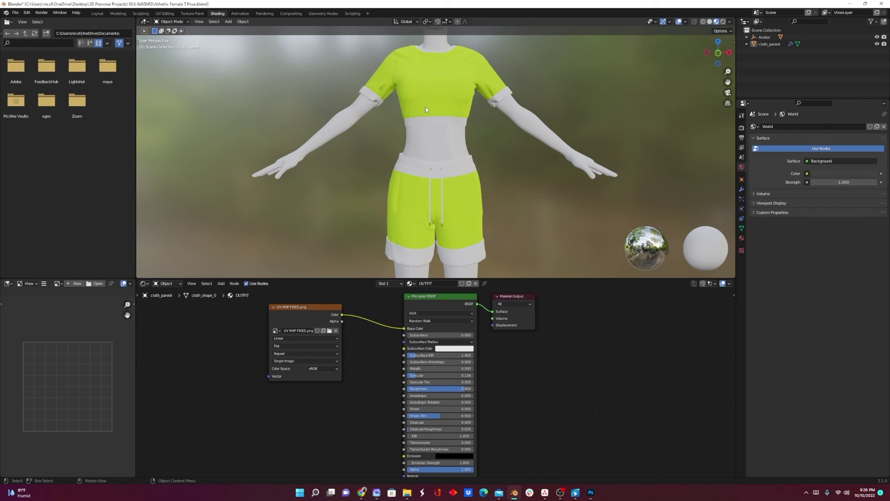
Make the avatar's skin dark grey and glossy with Specular 0.250 and Roughness 0.155.
{"action": "left_click", "coordinate": [452, 150]}
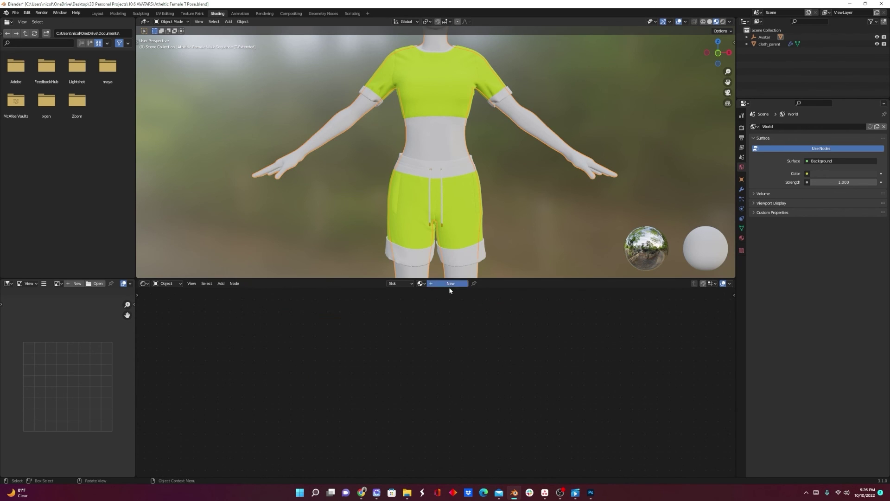
{"action": "left_click", "coordinate": [451, 329]}
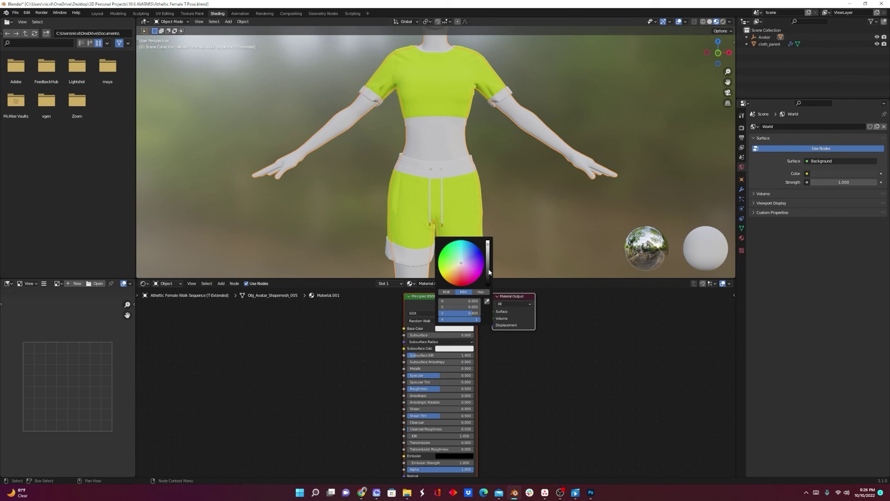
{"action": "left_click_drag", "start_coordinate": [459, 313], "coordinate": [445, 313]}
{"action": "left_click_drag", "start_coordinate": [440, 375], "coordinate": [512, 369]}
{"action": "left_click", "coordinate": [540, 362]}
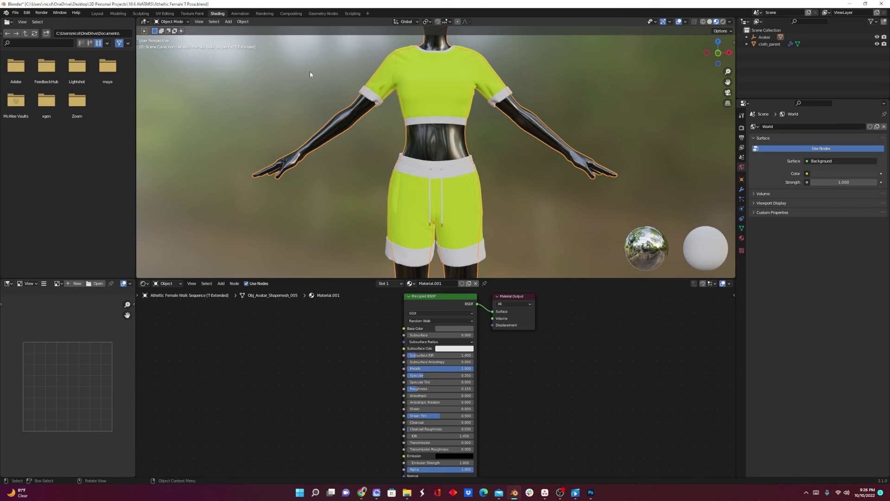
In the Animation workspace, frame the dressed avatar and scrub its walk to frame 23 and back.
{"action": "left_click", "coordinate": [236, 13]}
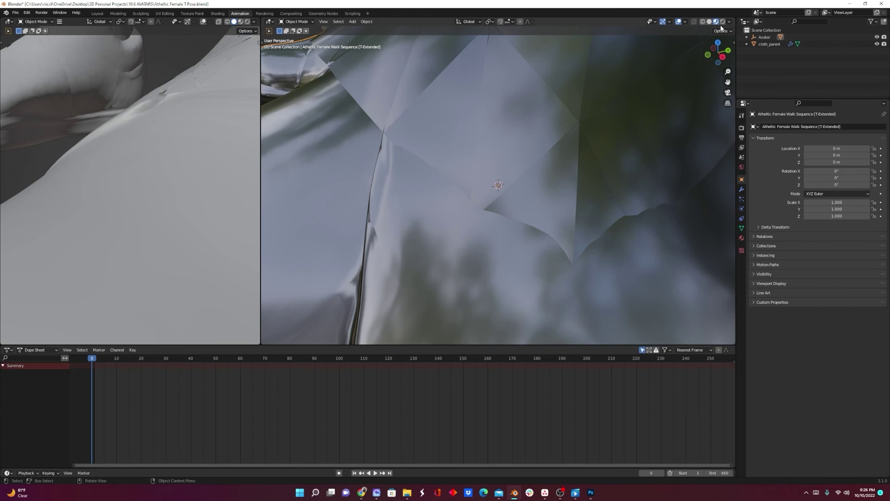
{"action": "scroll", "coordinate": [550, 156], "scroll_direction": "down", "scroll_amount": 10}
{"action": "middle_click_drag", "start_coordinate": [533, 150], "coordinate": [512, 147]}
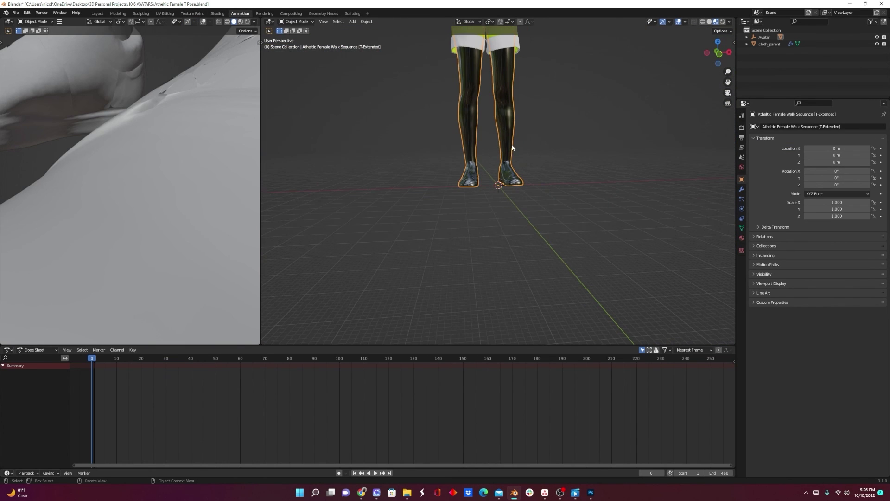
{"action": "key", "text": "KP_Decimal"}
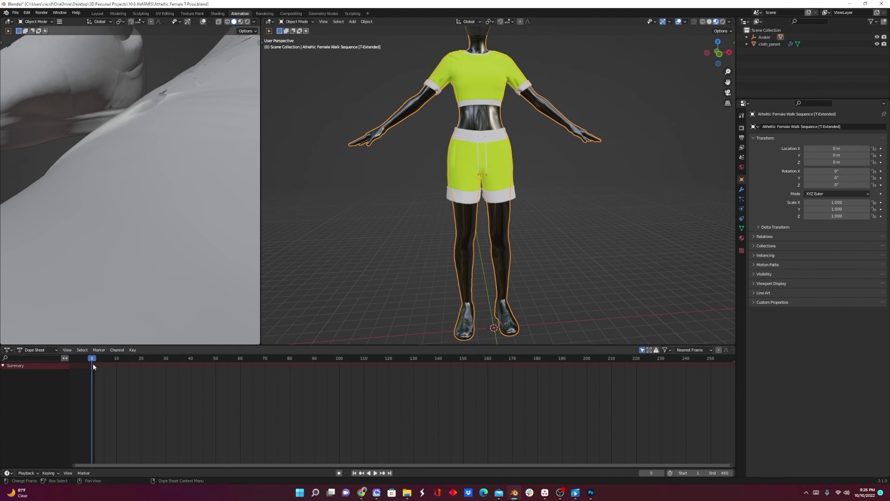
{"action": "left_click_drag", "start_coordinate": [153, 364], "coordinate": [85, 369]}
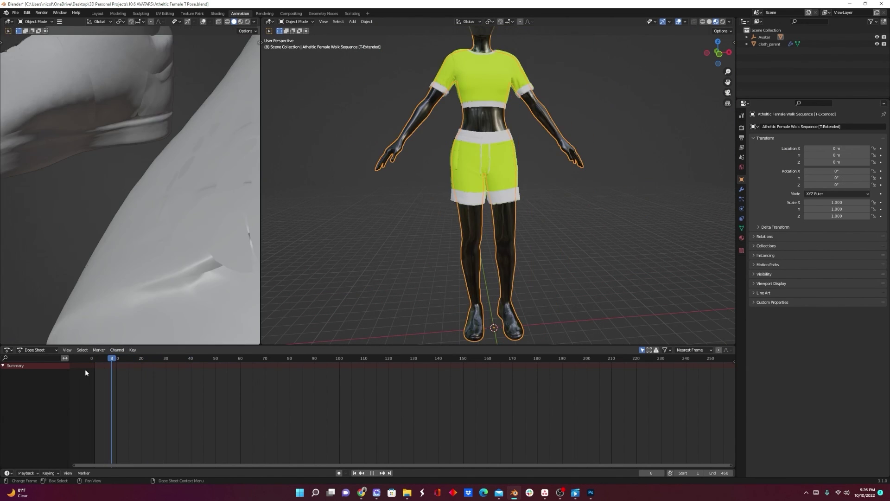
{"action": "scroll", "coordinate": [546, 219], "scroll_direction": "down", "scroll_amount": 3}
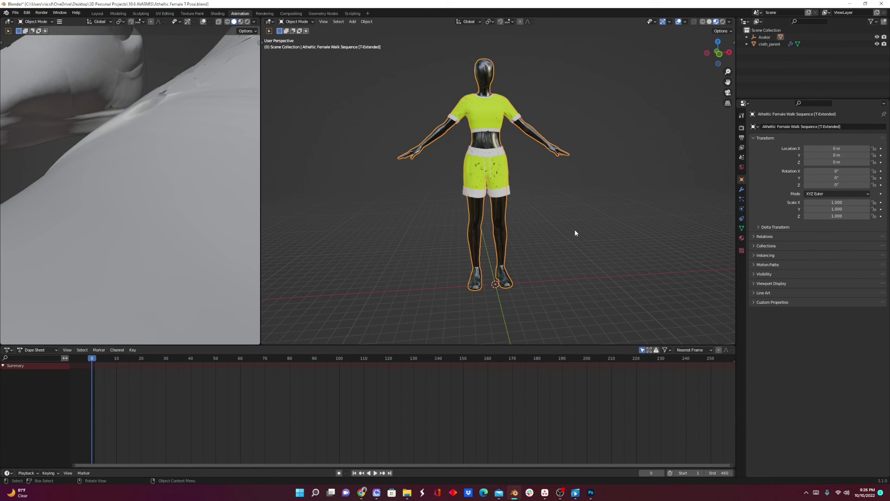